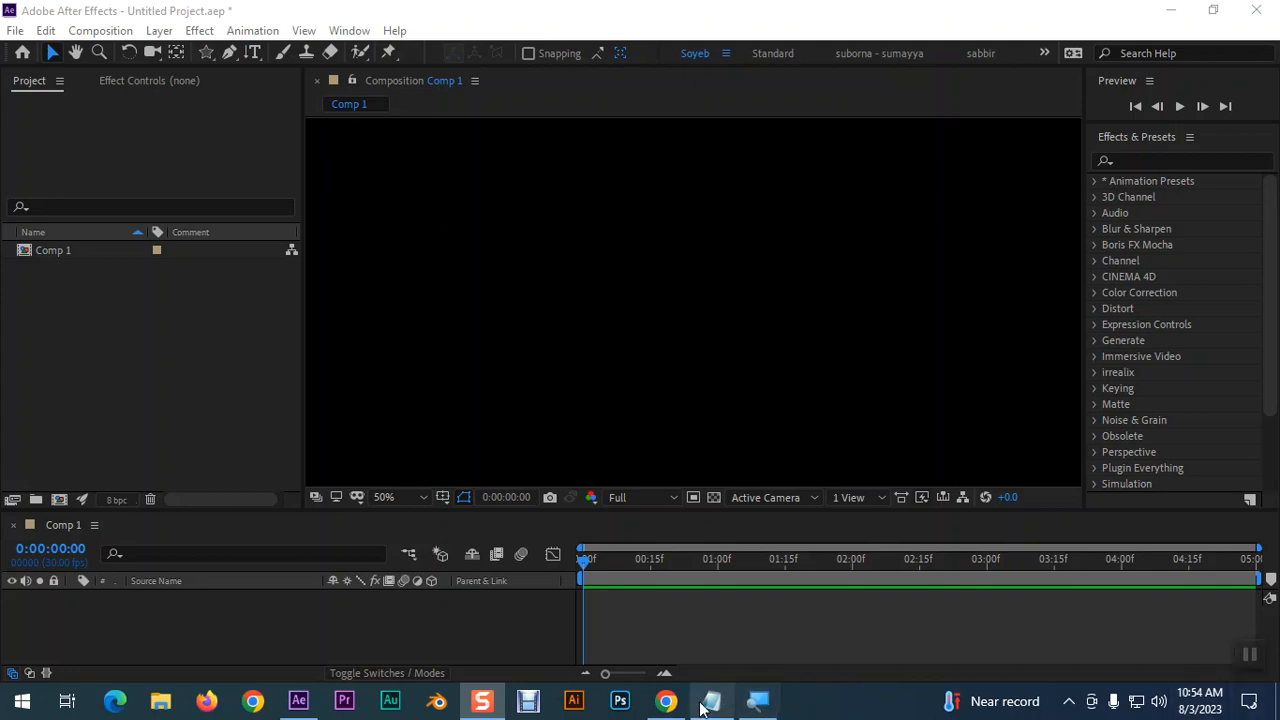
# - Switch to Chrome and skim Adobe's supported file formats page from the audio formats down to the project file formats
pyautogui.click(670, 702)
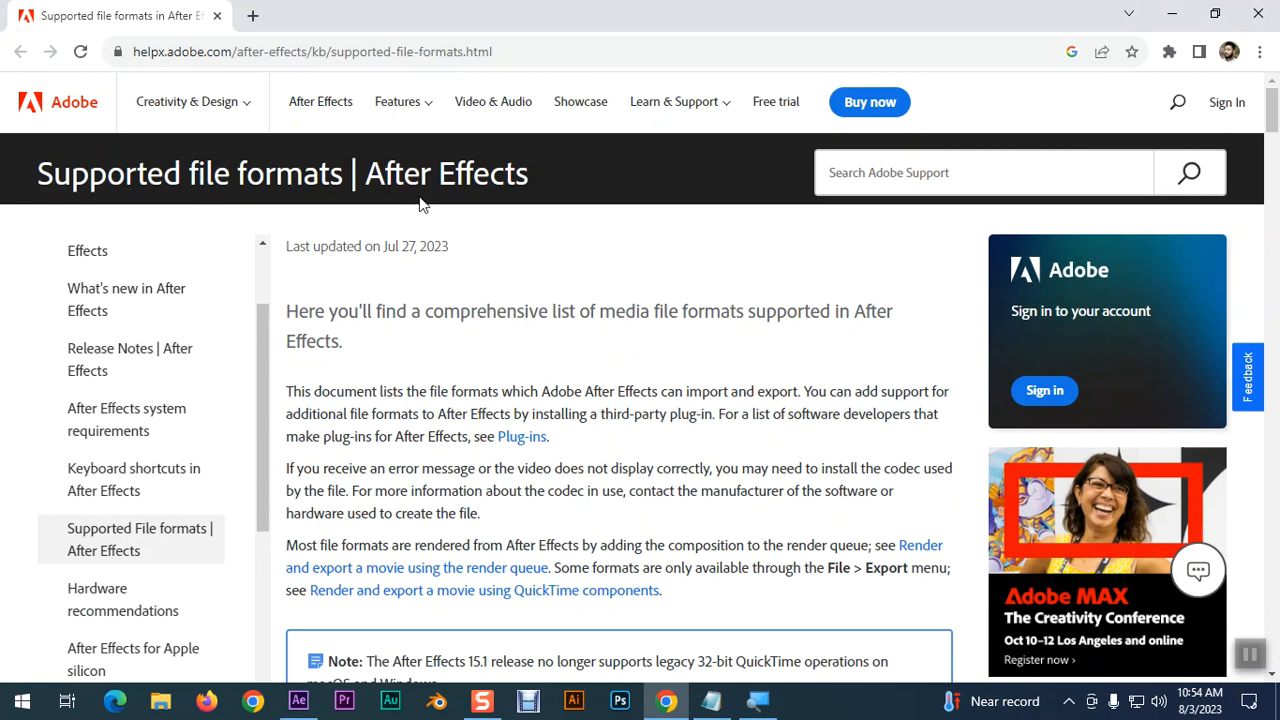
pyautogui.scroll(-4, 486, 284)
pyautogui.scroll(-10, 486, 284)
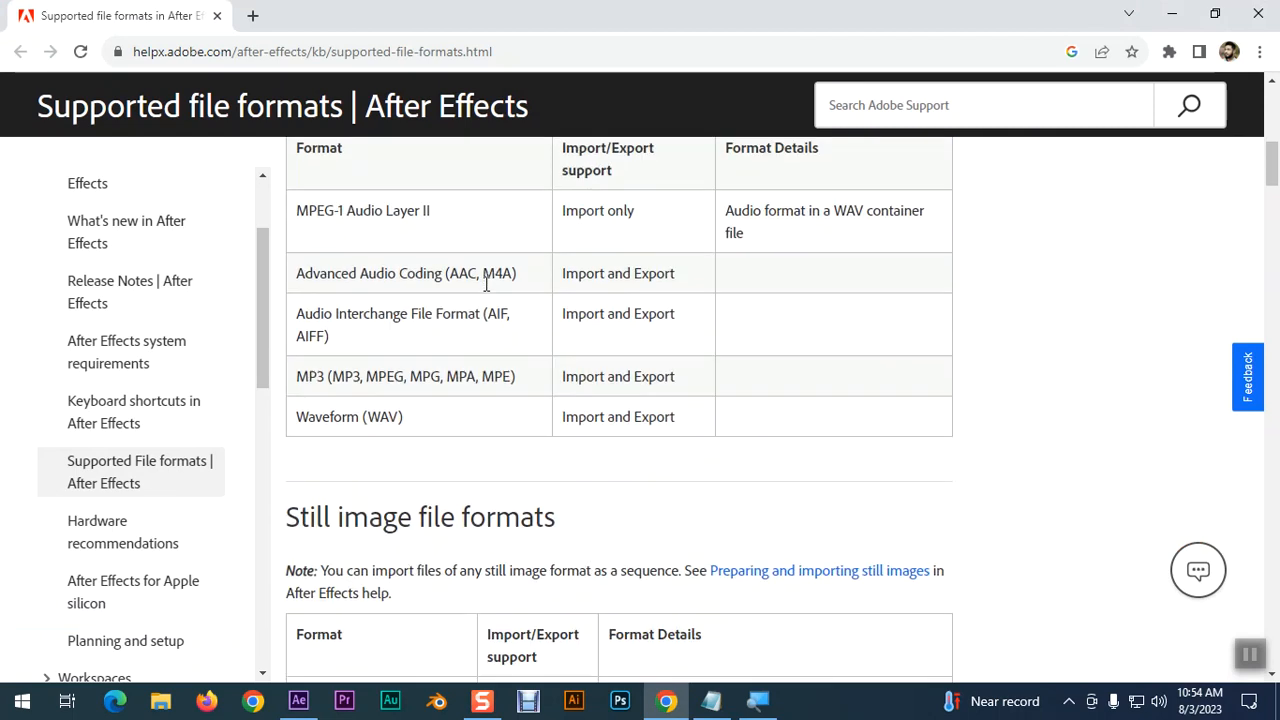
pyautogui.scroll(-14, 486, 290)
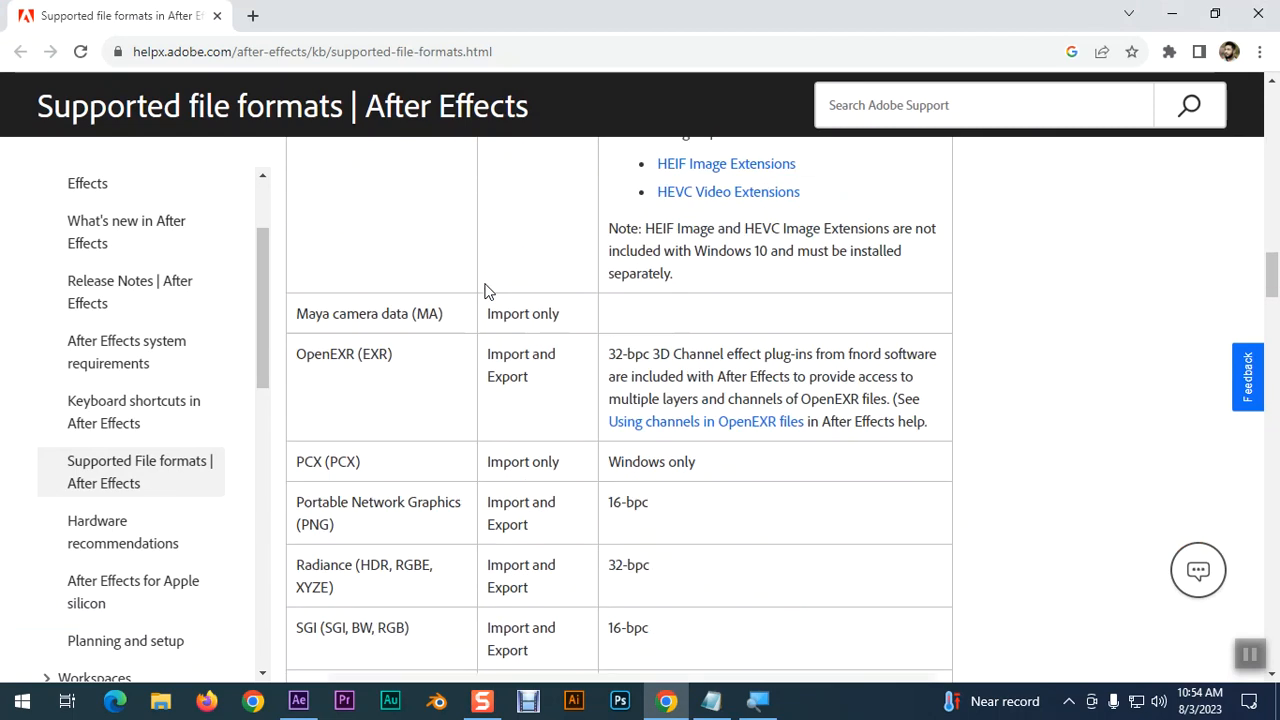
pyautogui.scroll(-20, 486, 290)
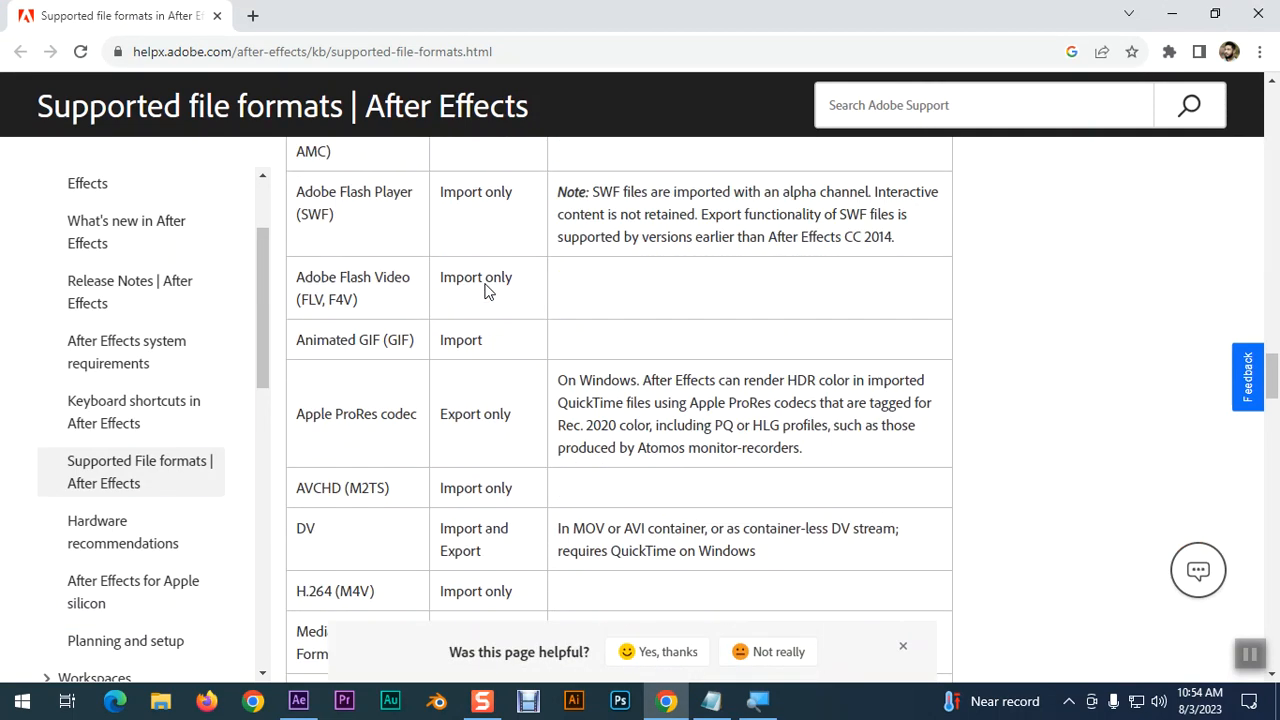
pyautogui.scroll(-3, 486, 290)
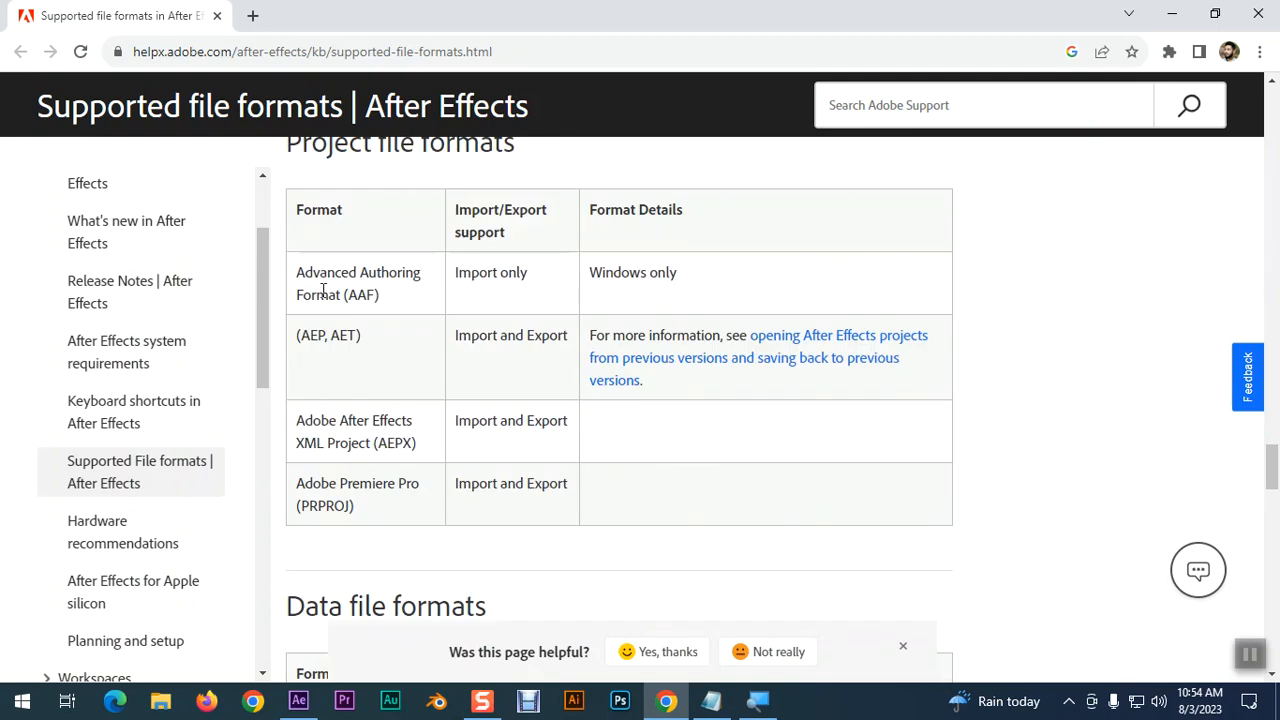
# - Read through the video and animation file formats table, checking the import and export support of each format
pyautogui.scroll(9, 490, 303)
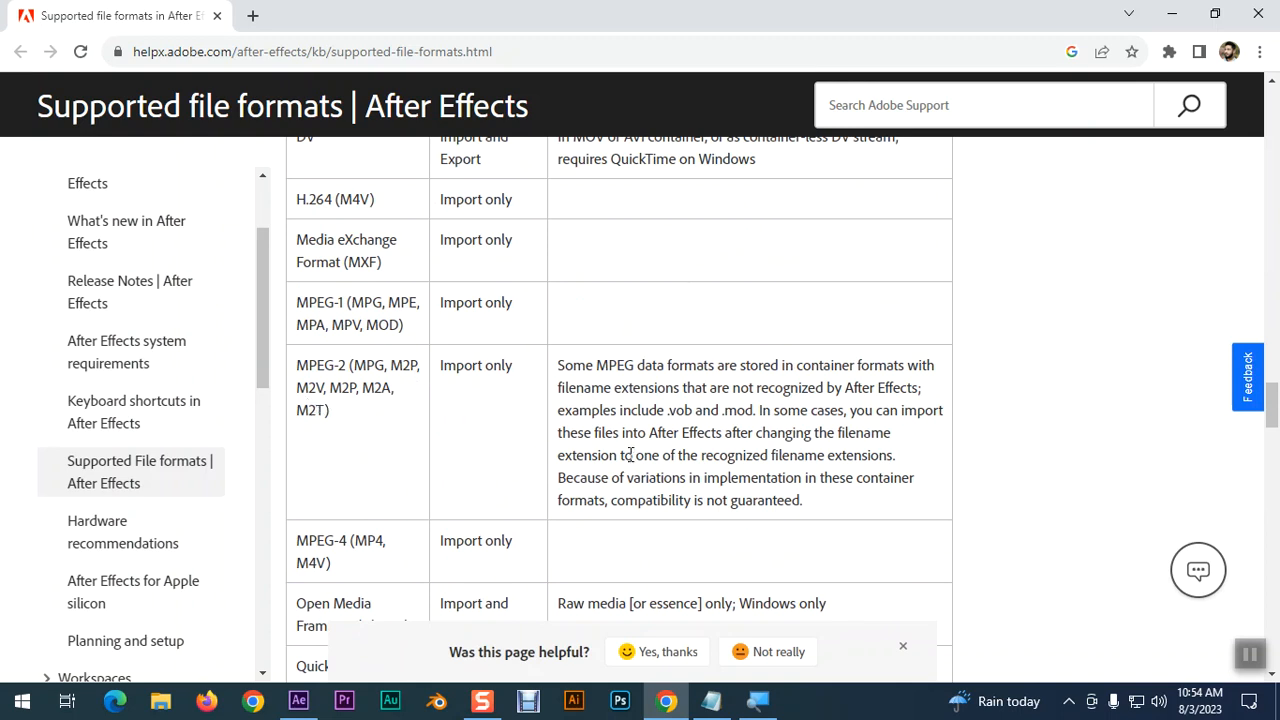
pyautogui.scroll(4, 627, 445)
pyautogui.scroll(3, 627, 453)
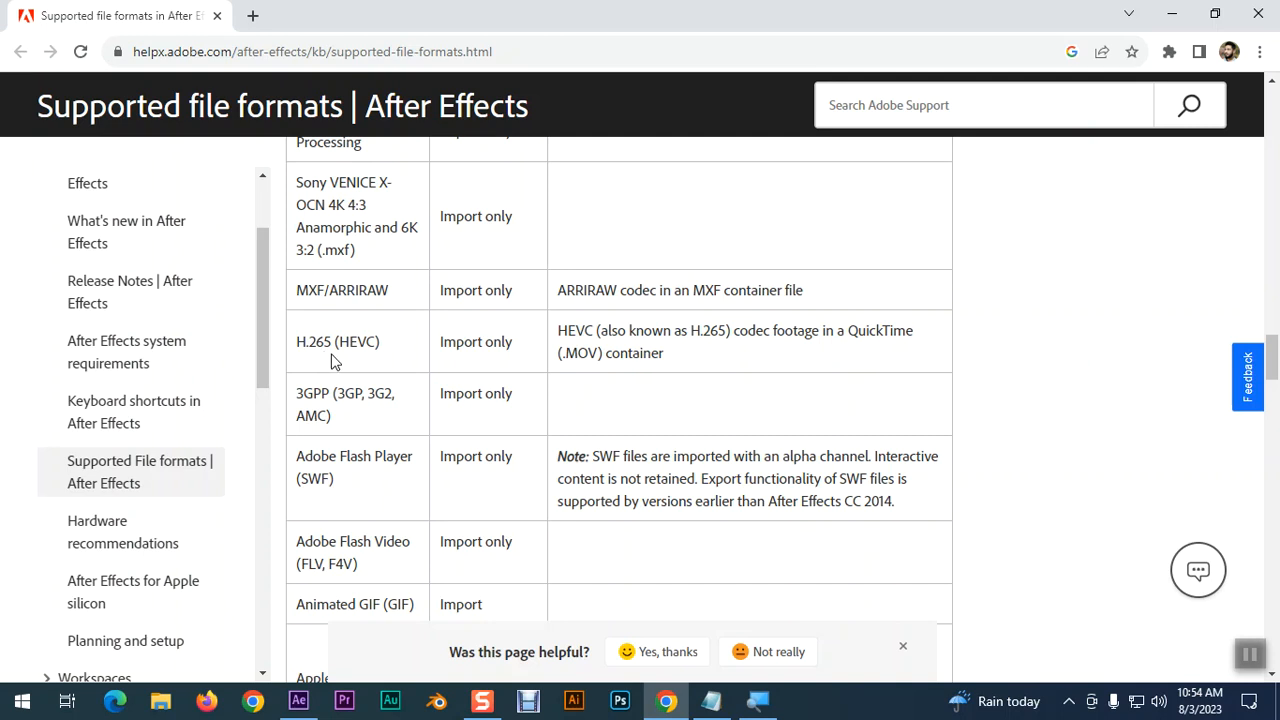
pyautogui.scroll(5, 333, 360)
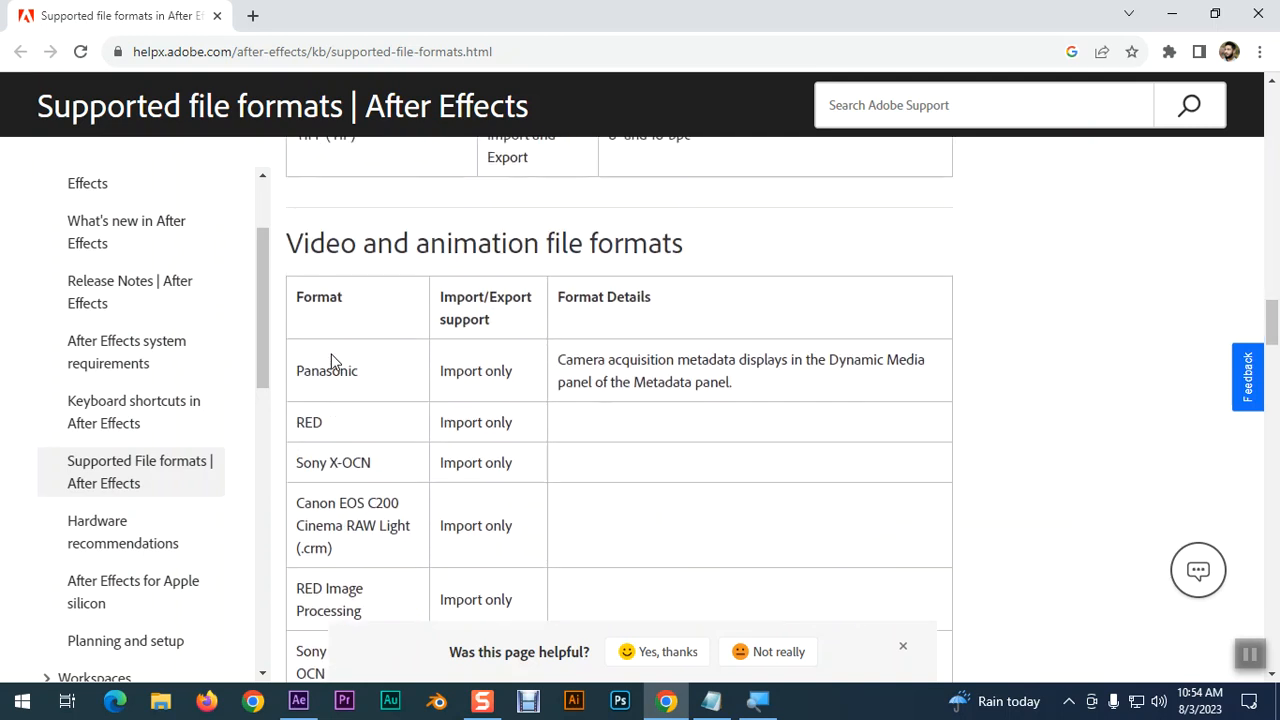
pyautogui.scroll(-1, 334, 362)
pyautogui.scroll(-2, 370, 340)
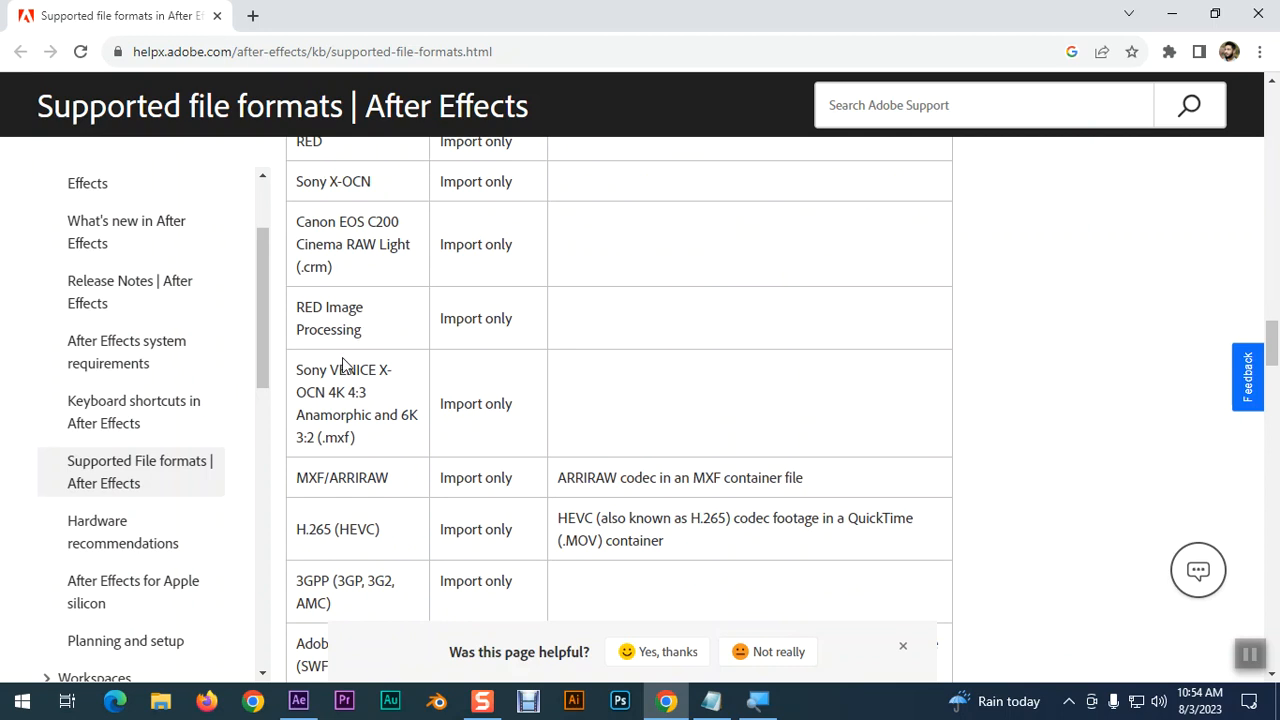
pyautogui.scroll(-2, 370, 420)
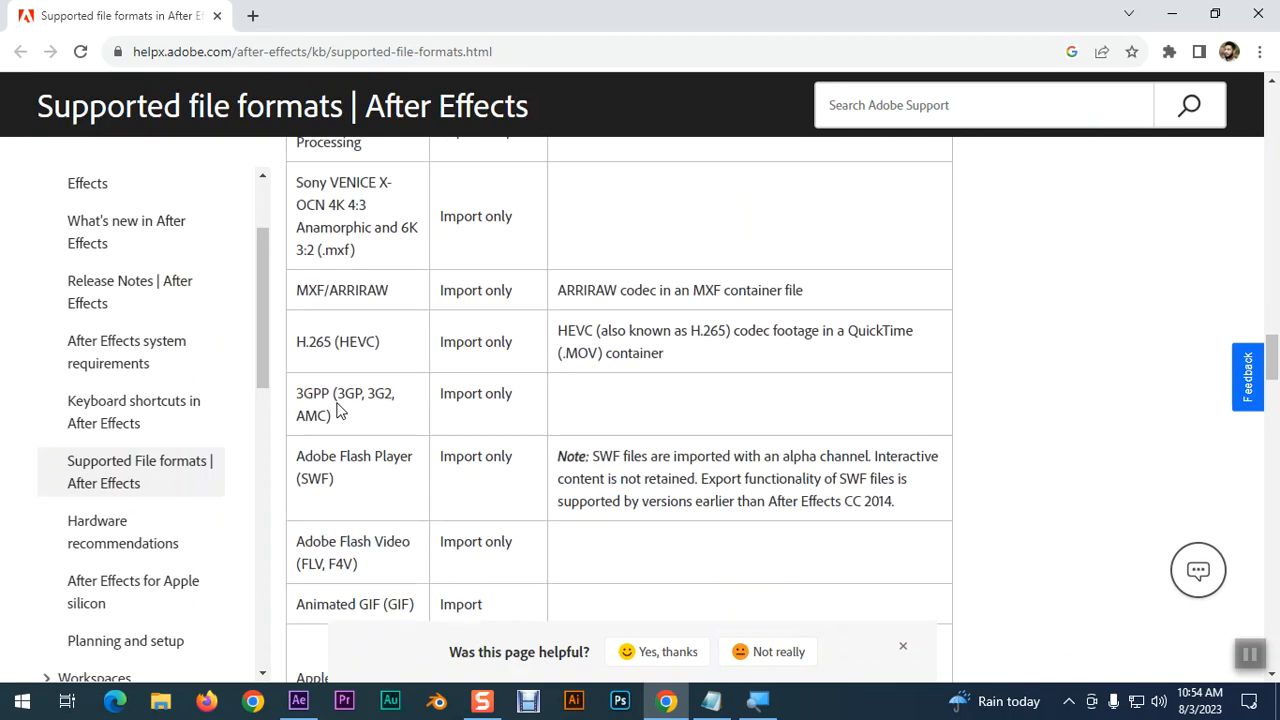
pyautogui.scroll(-2, 338, 406)
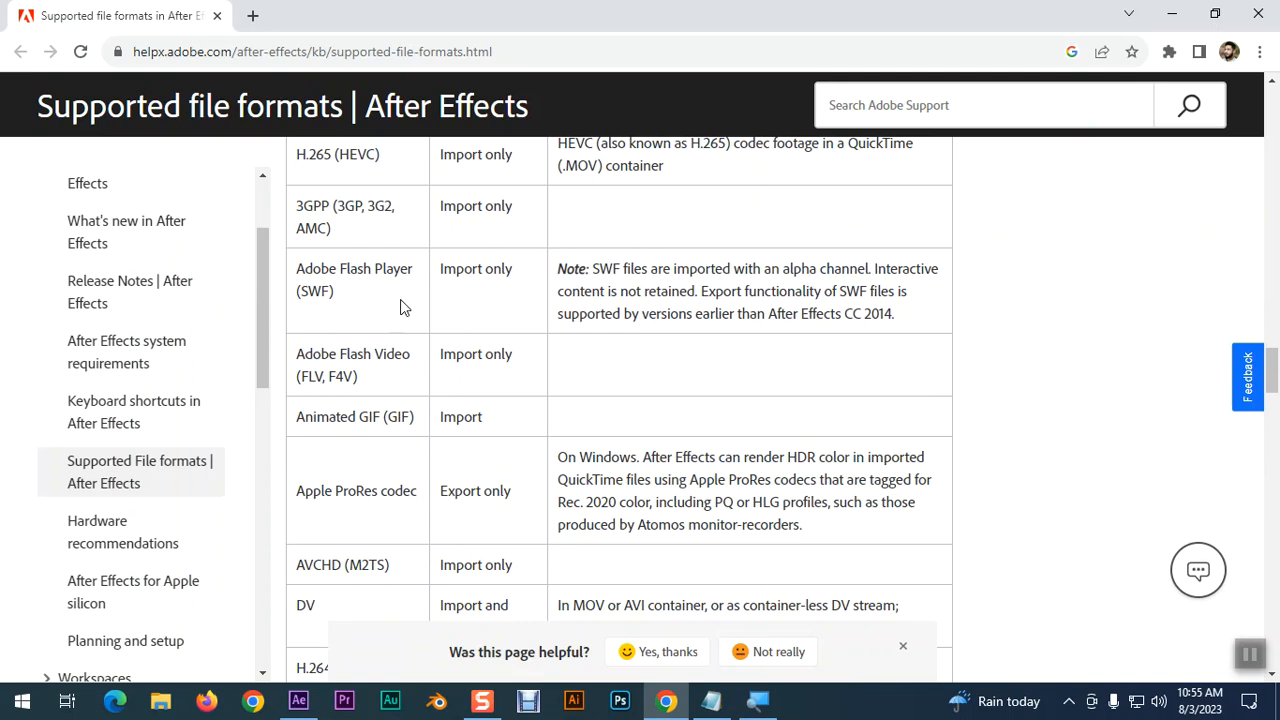
pyautogui.scroll(-1, 400, 388)
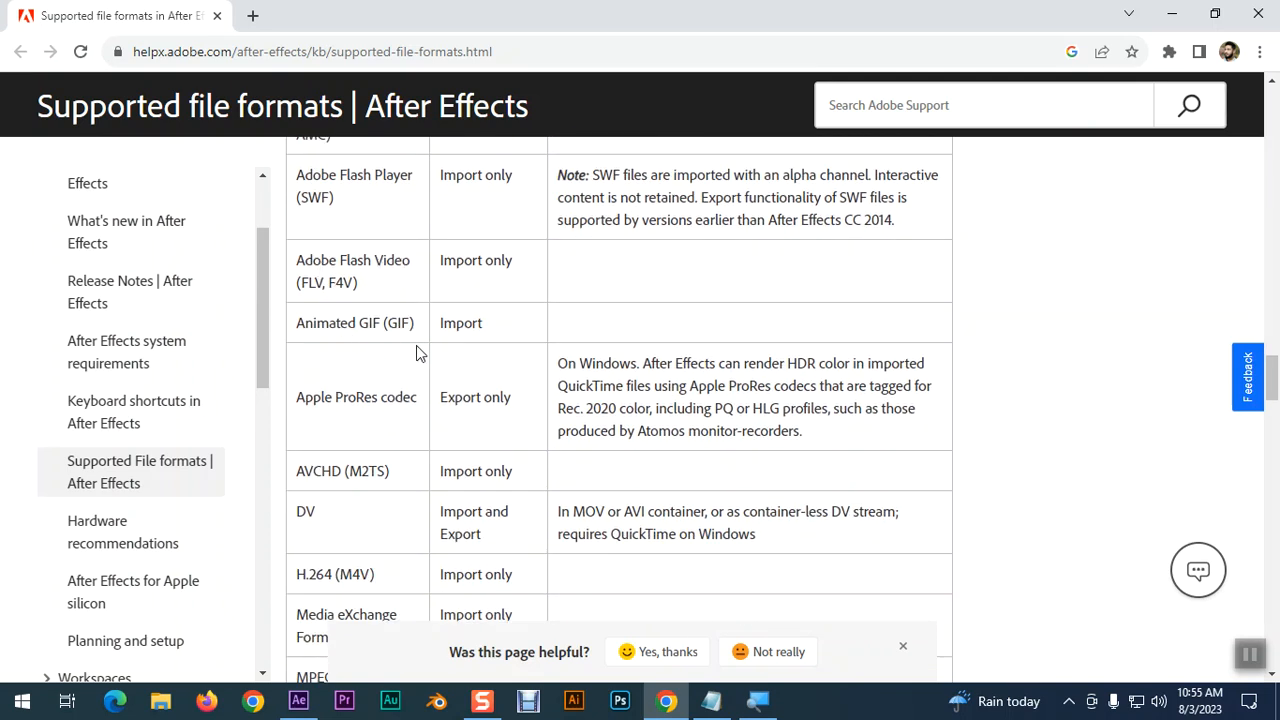
pyautogui.scroll(-2, 426, 391)
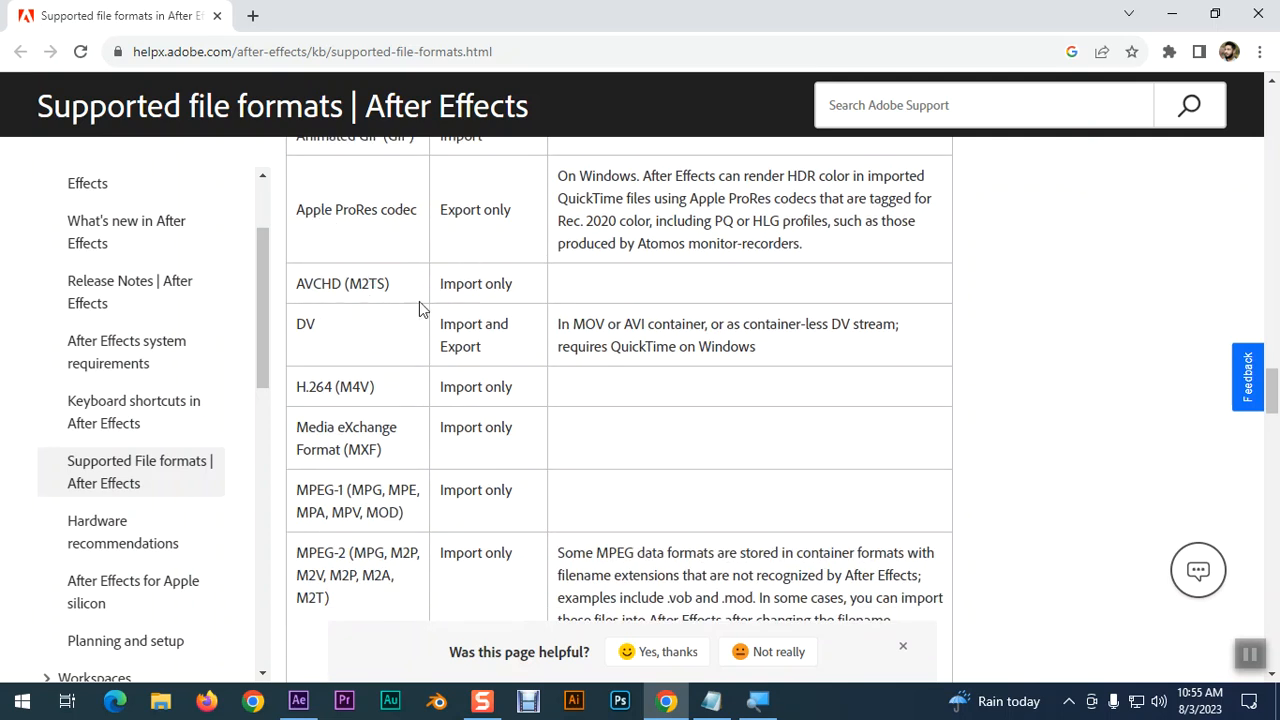
pyautogui.scroll(-4, 366, 340)
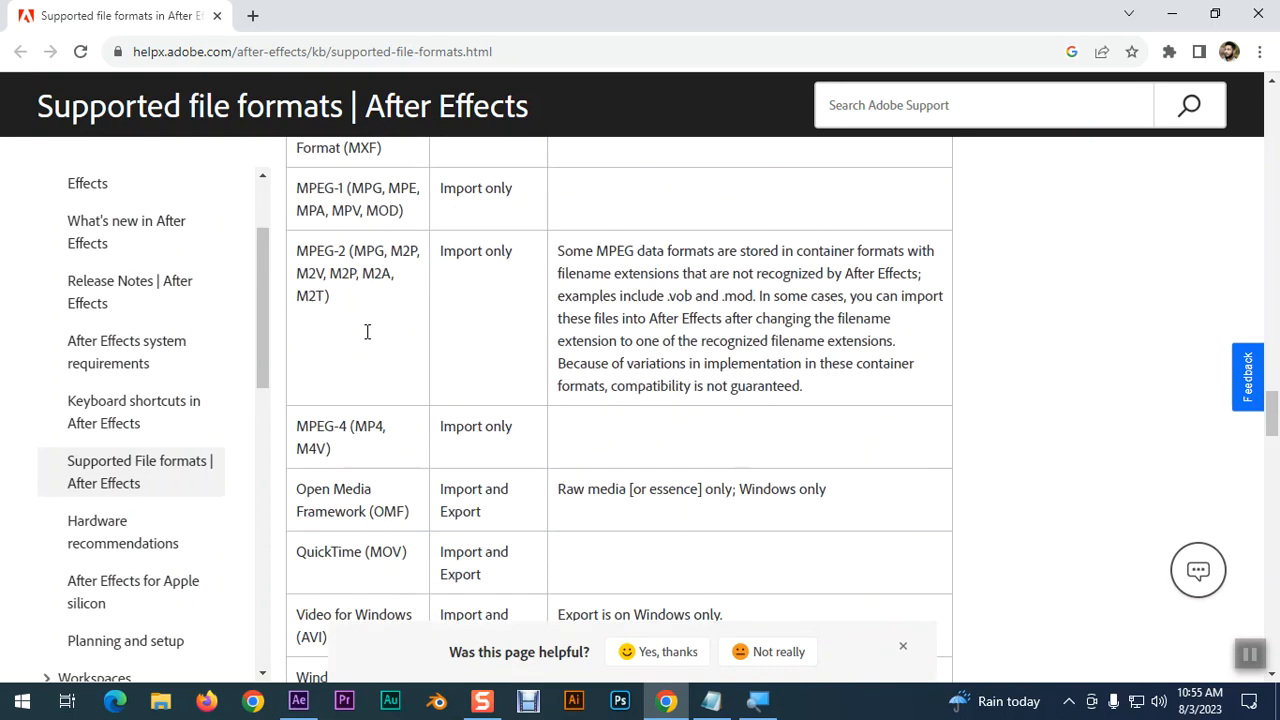
pyautogui.scroll(-3, 366, 340)
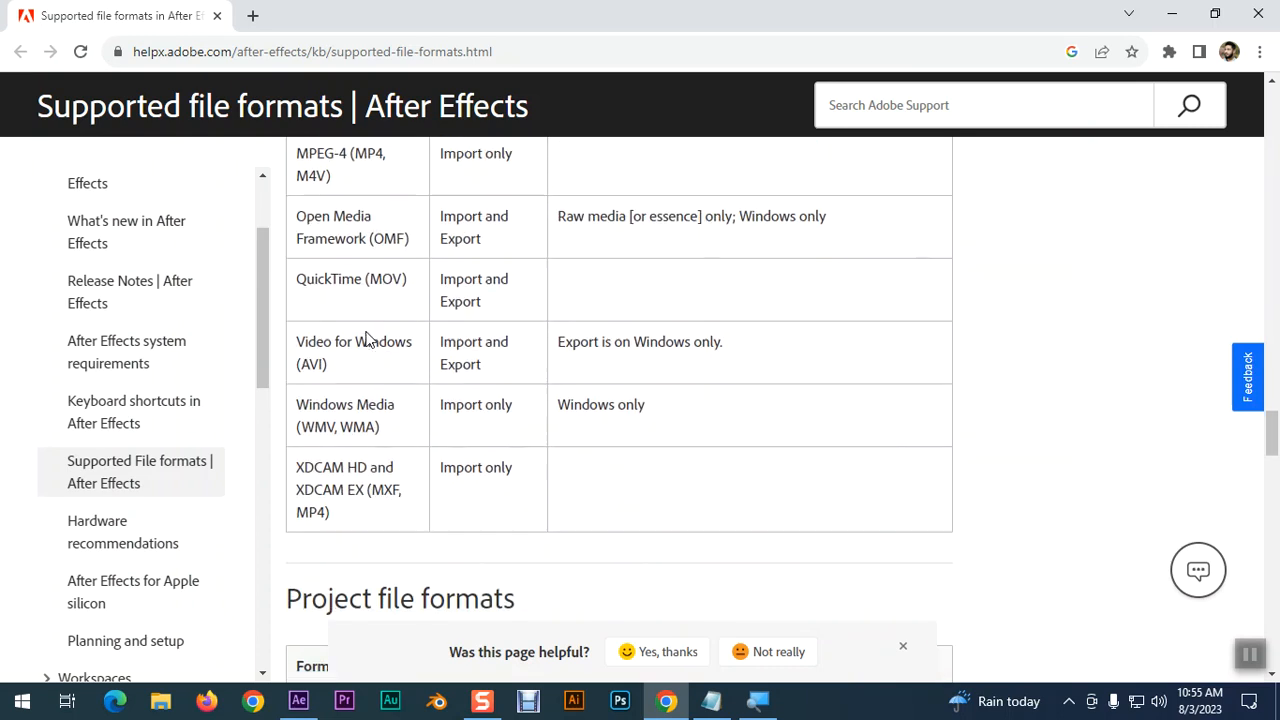
# - Review the project, data and other file format tables through the rest of the page
pyautogui.scroll(-3, 372, 372)
pyautogui.scroll(-2, 353, 376)
pyautogui.scroll(-3, 353, 376)
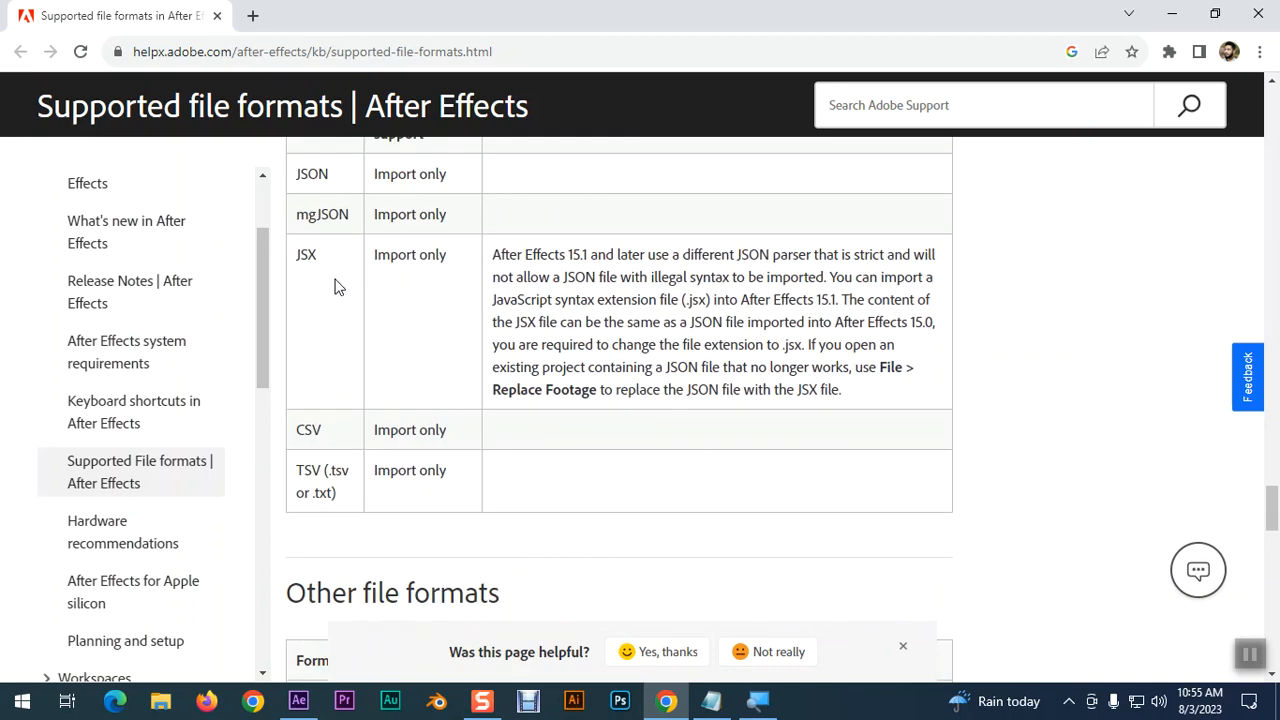
pyautogui.scroll(-1, 330, 425)
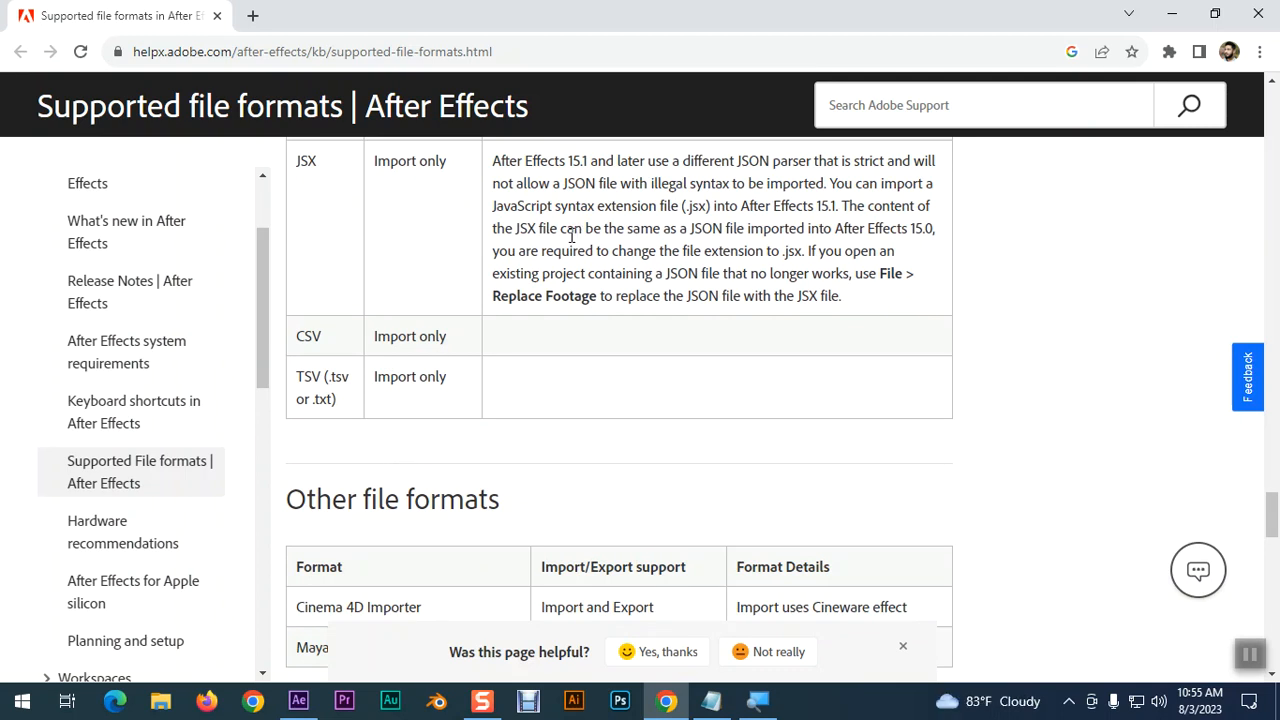
pyautogui.scroll(-5, 572, 240)
pyautogui.scroll(-8, 575, 263)
# - Go back up the page to look over the still image file formats table again
pyautogui.scroll(9, 575, 263)
pyautogui.scroll(10, 575, 263)
pyautogui.scroll(4, 575, 263)
pyautogui.scroll(12, 575, 263)
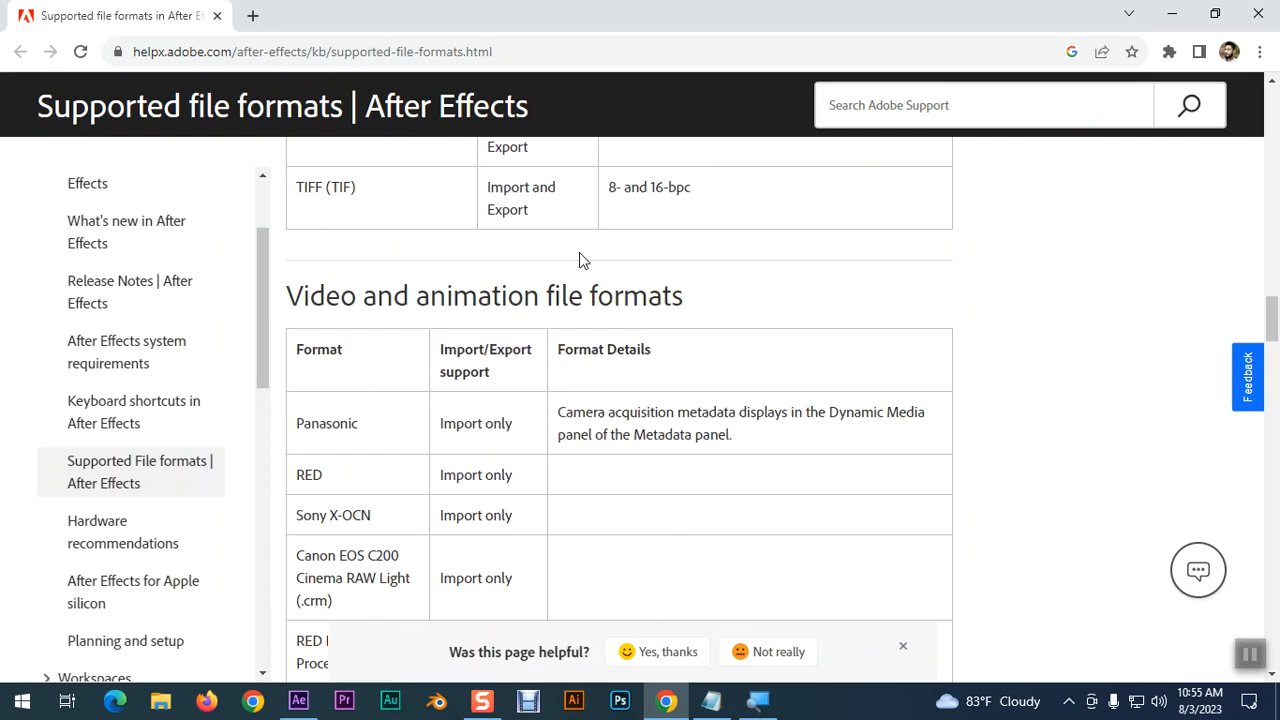
pyautogui.scroll(12, 581, 259)
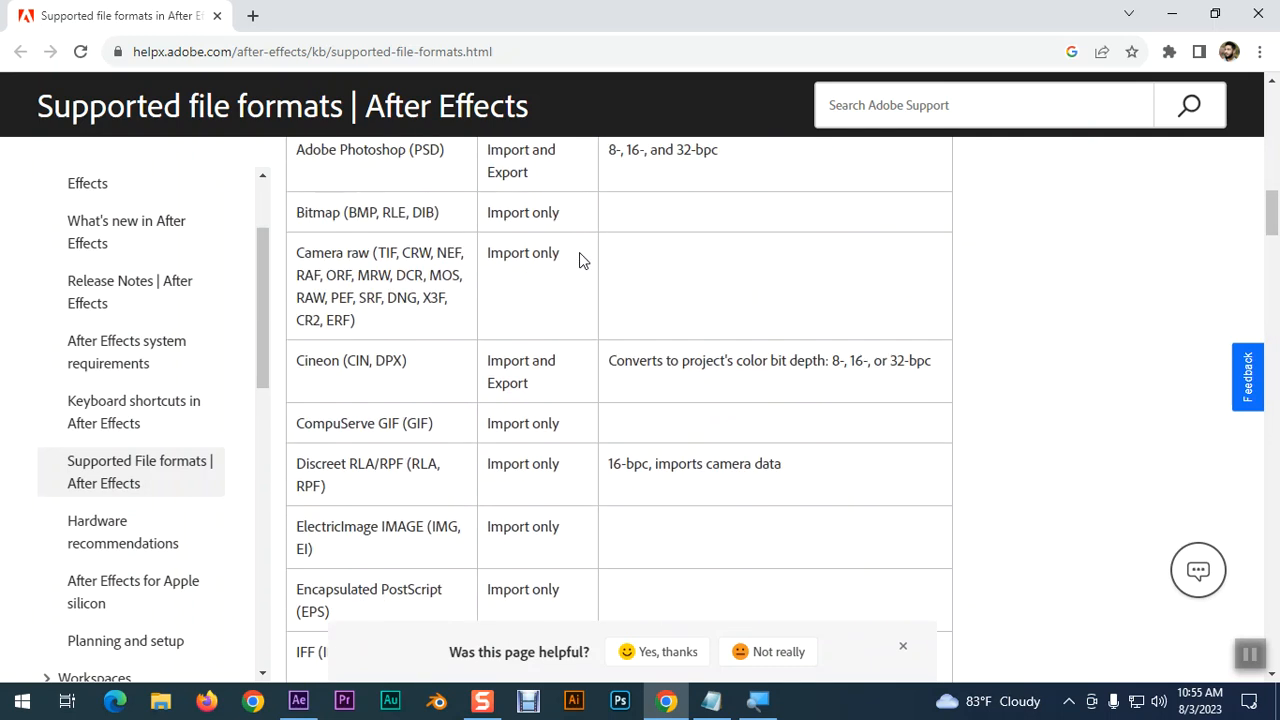
pyautogui.scroll(5, 581, 260)
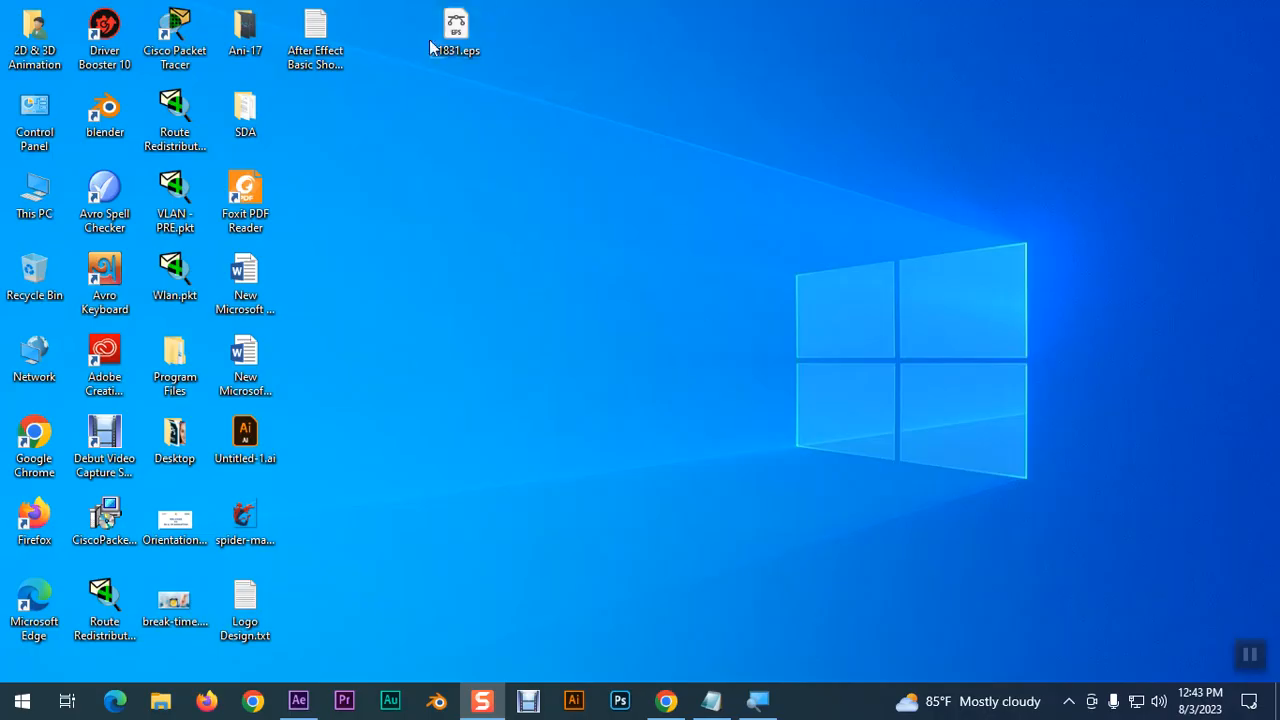
# - Move the 51831.eps file to an emptier spot on the desktop
pyautogui.moveTo(452, 40); pyautogui.dragTo(540, 147)
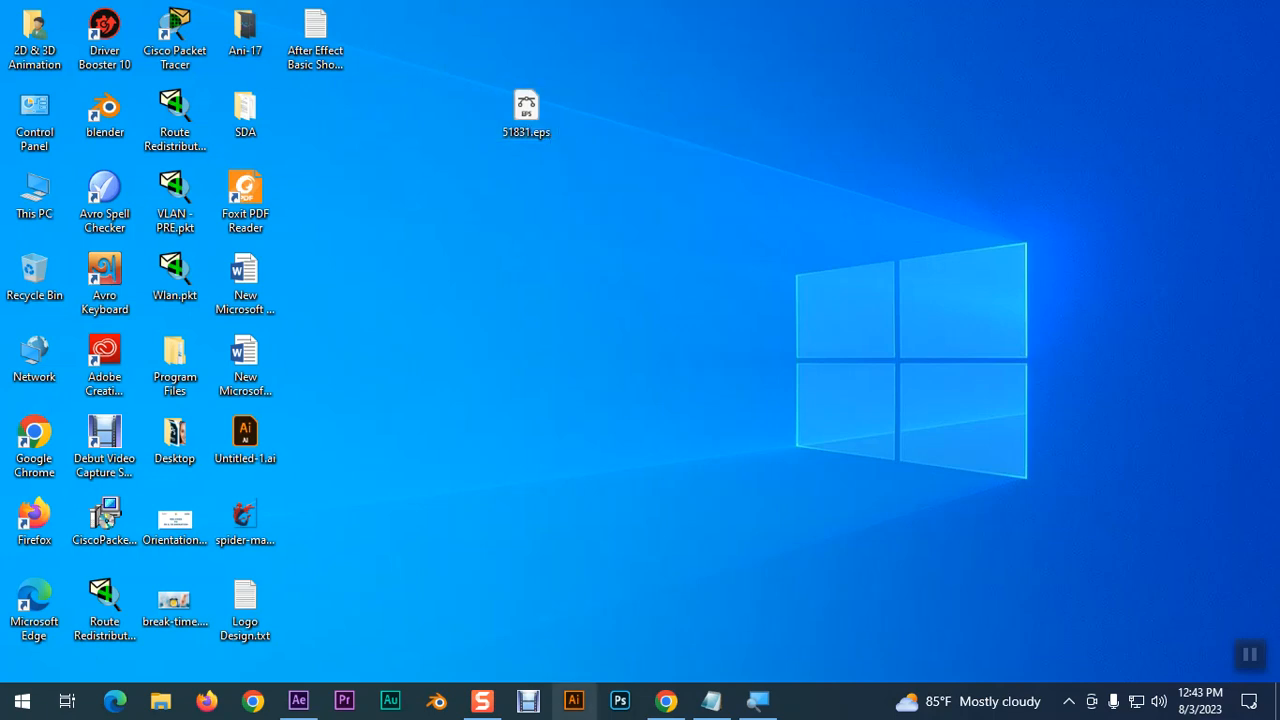
pyautogui.click(298, 700)
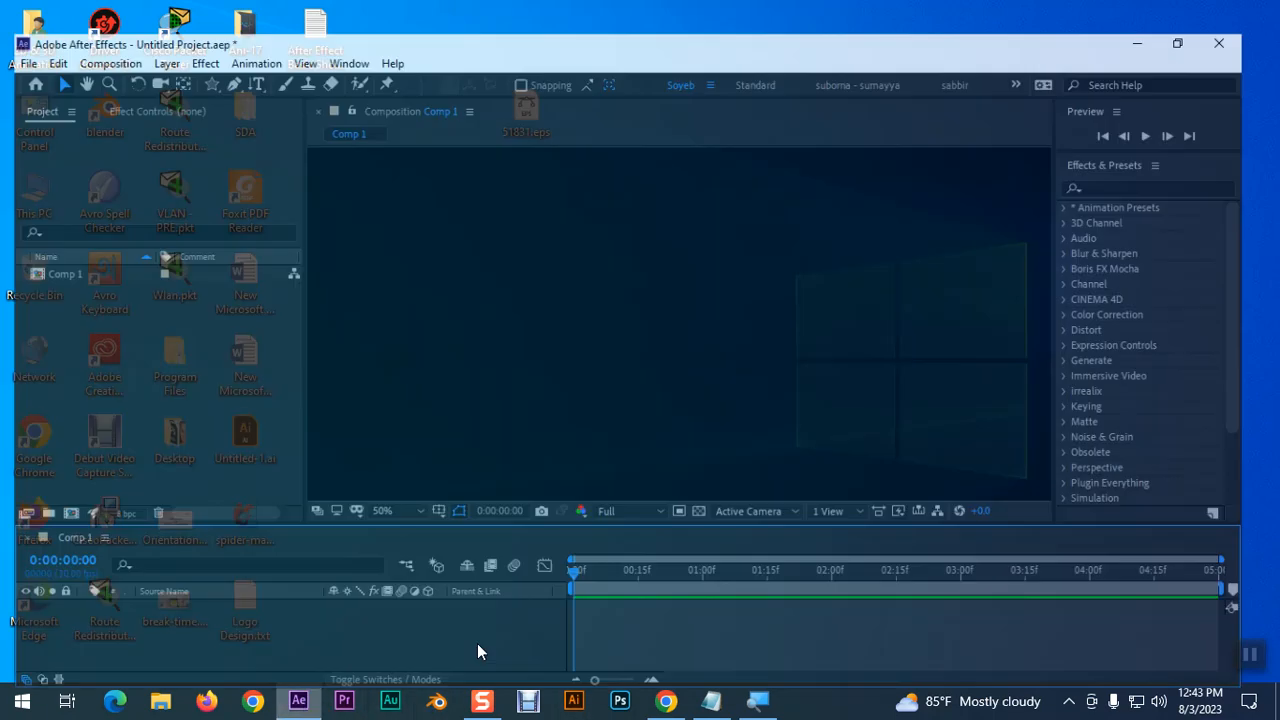
pyautogui.click(1256, 9)
pyautogui.click(690, 375)
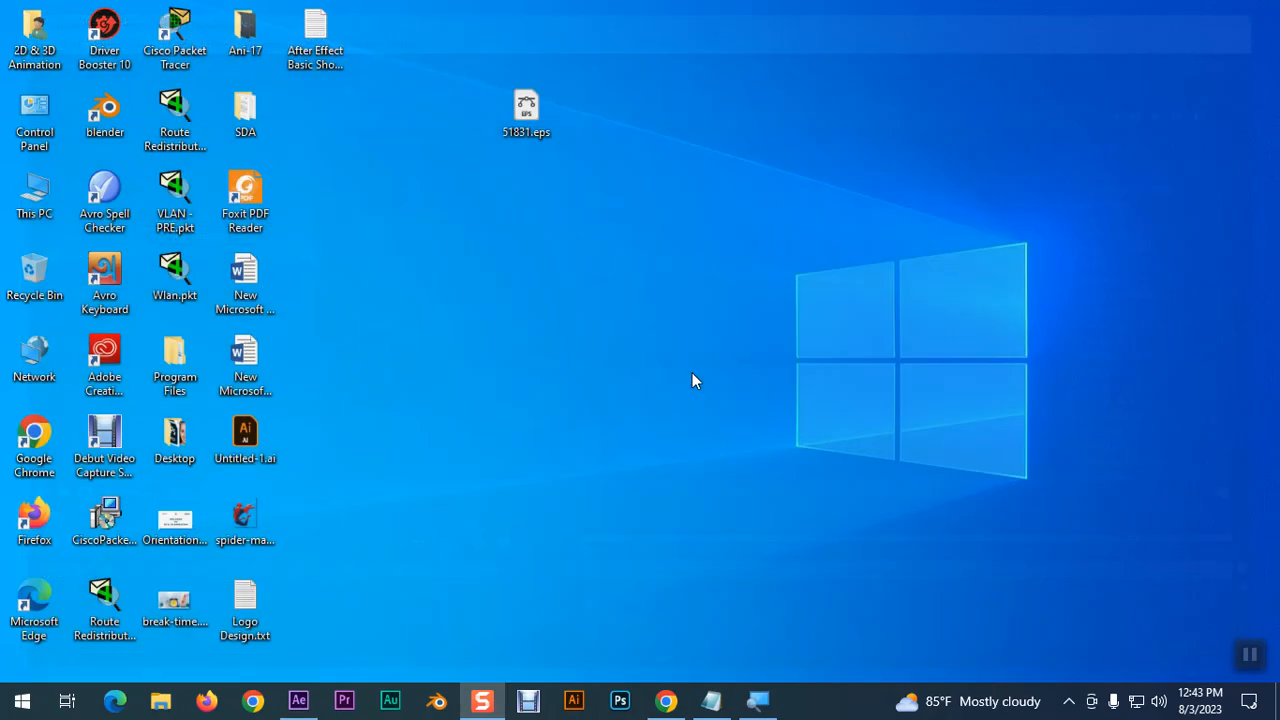
# - Open 51831.eps from the desktop in Illustrator, retaining the 9-slice scaling option for symbols
pyautogui.doubleClick(543, 122)
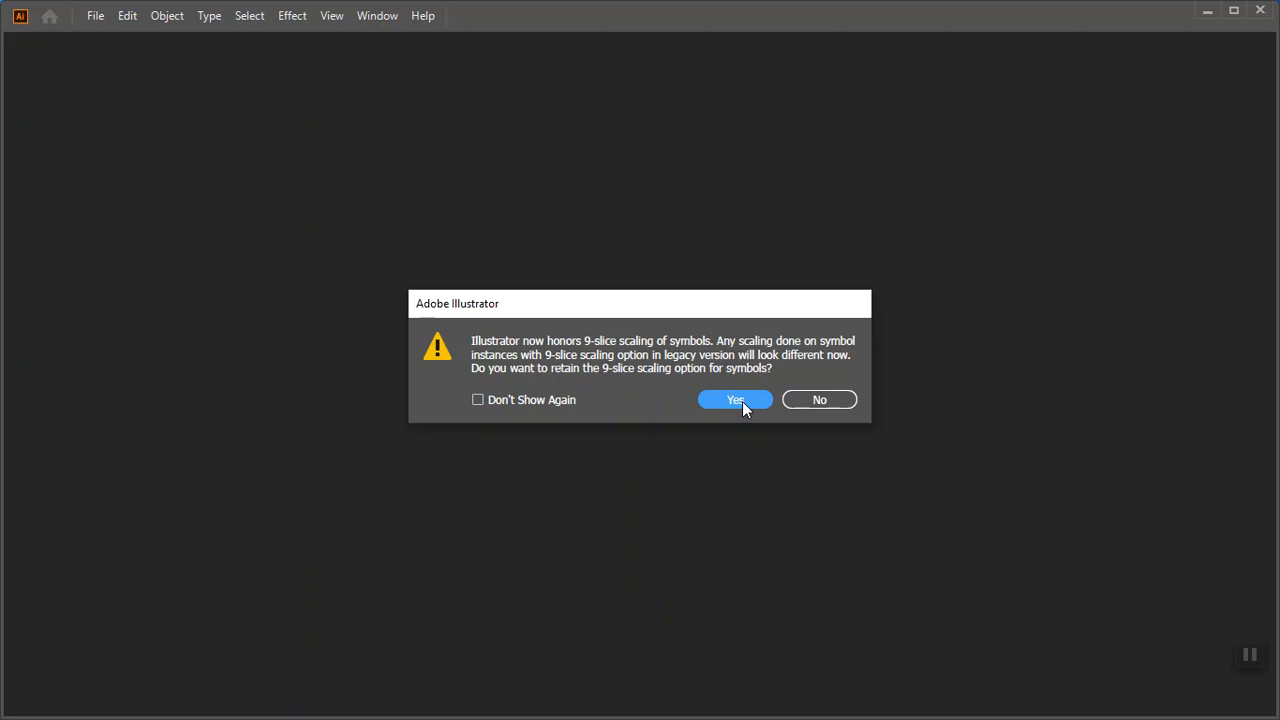
pyautogui.click(741, 401)
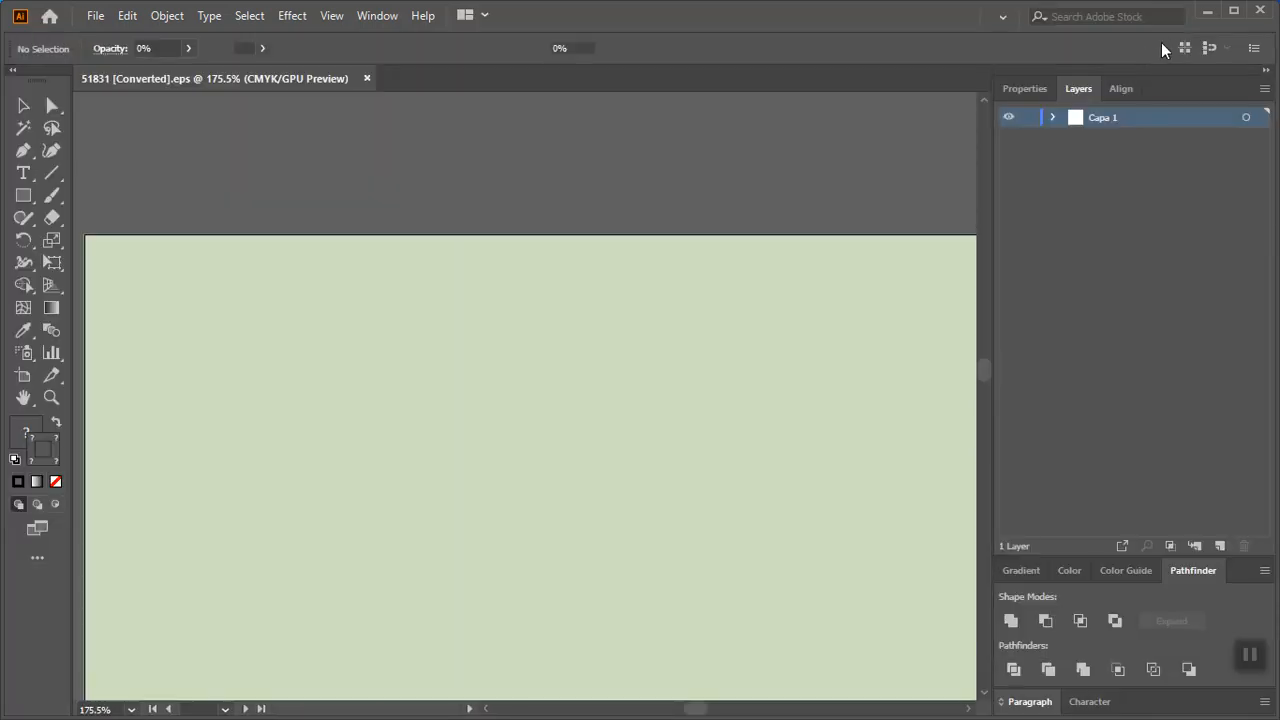
# - Expand the Capa 1 layer and hide the green background path beneath its groups
pyautogui.press('space')
pyautogui.moveTo(654, 446); pyautogui.dragTo(599, 349)
pyautogui.moveTo(721, 428); pyautogui.dragTo(598, 349)
pyautogui.click(131, 709)
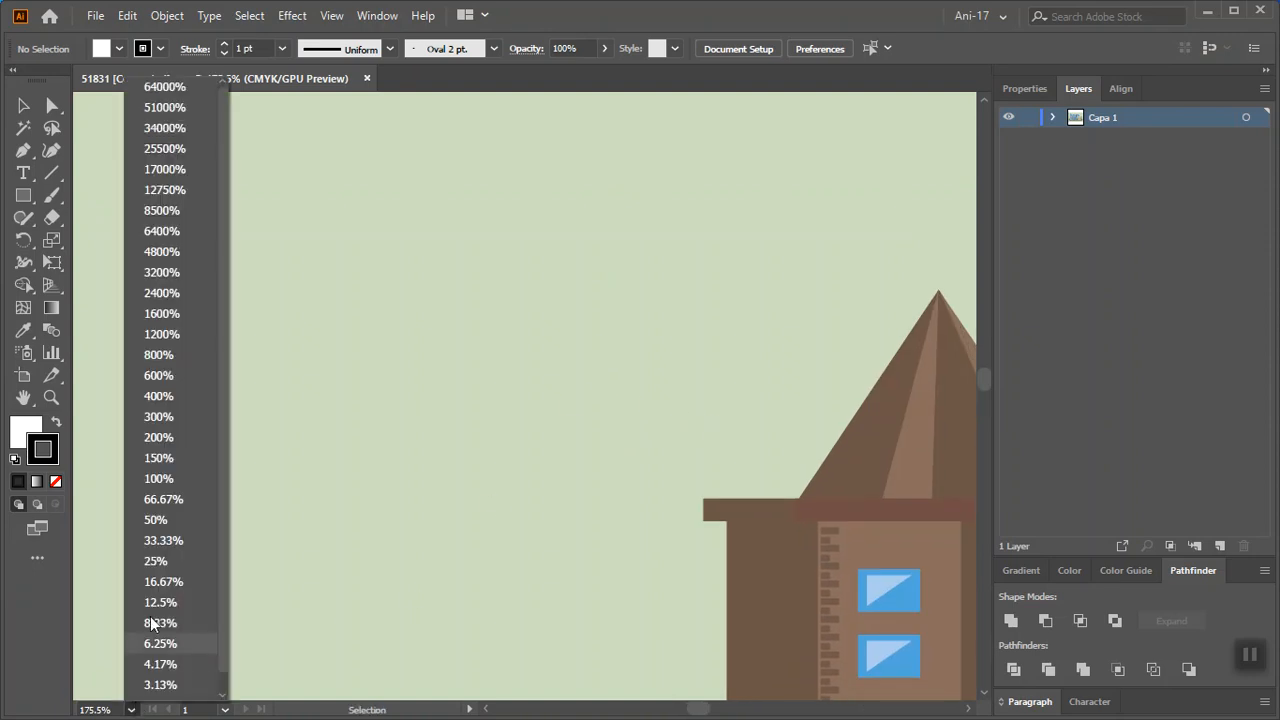
pyautogui.click(160, 481)
pyautogui.click(131, 709)
pyautogui.click(155, 578)
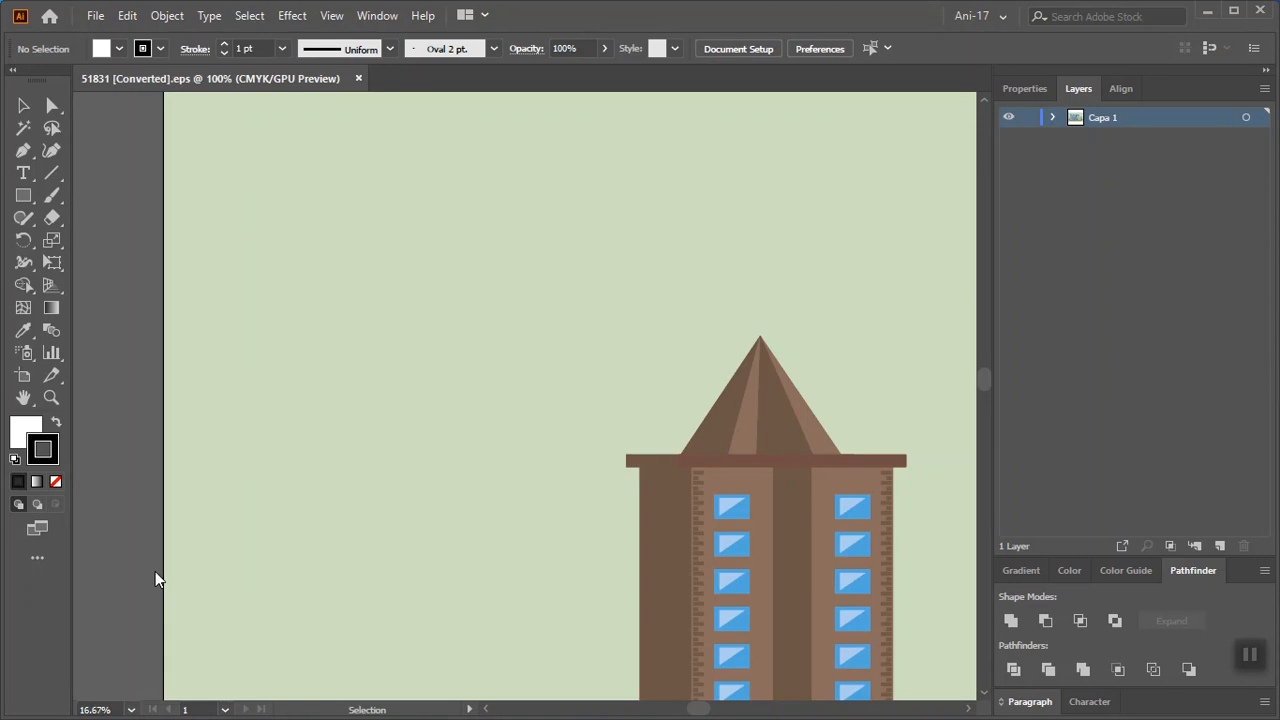
pyautogui.moveTo(718, 610); pyautogui.dragTo(517, 563)
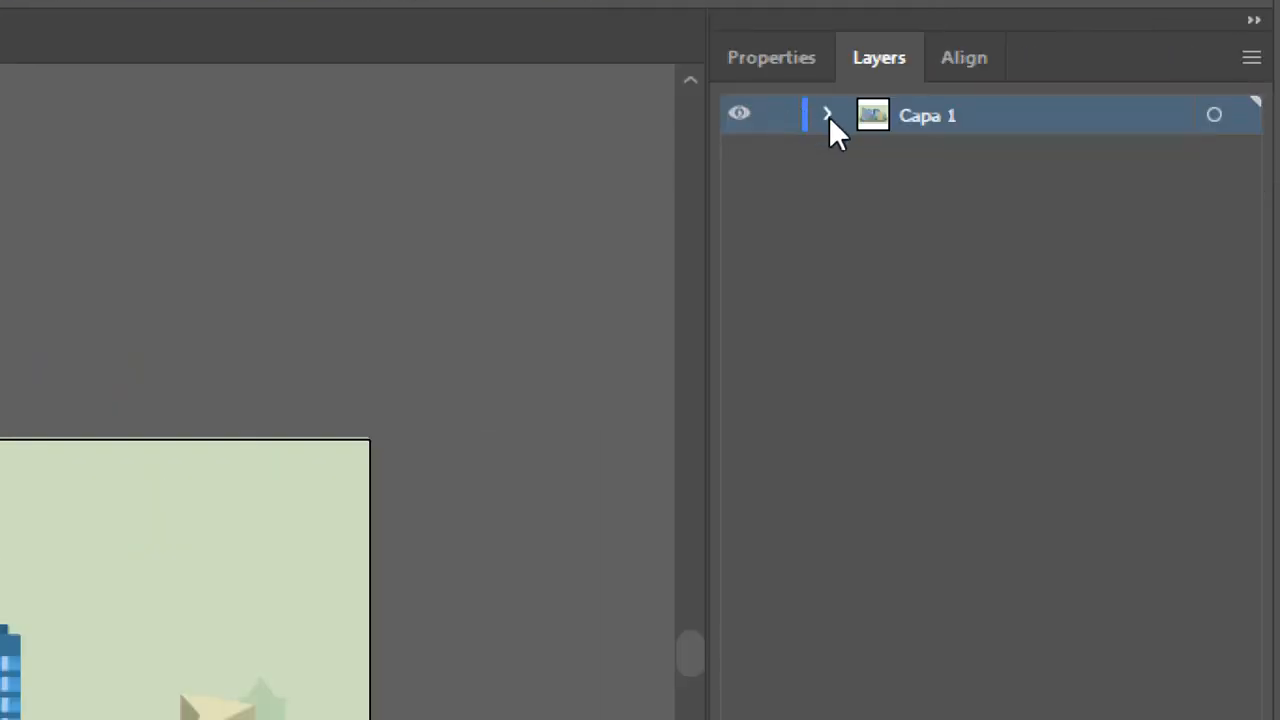
pyautogui.click(828, 116)
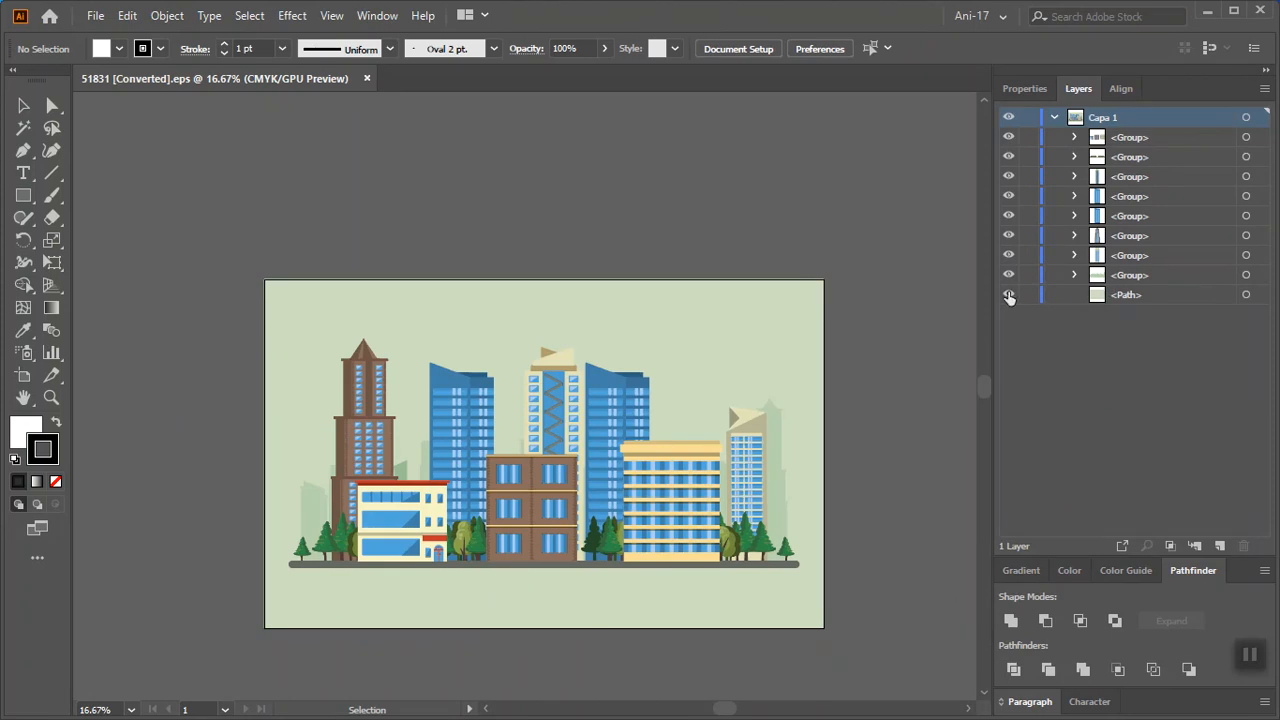
pyautogui.click(1009, 295)
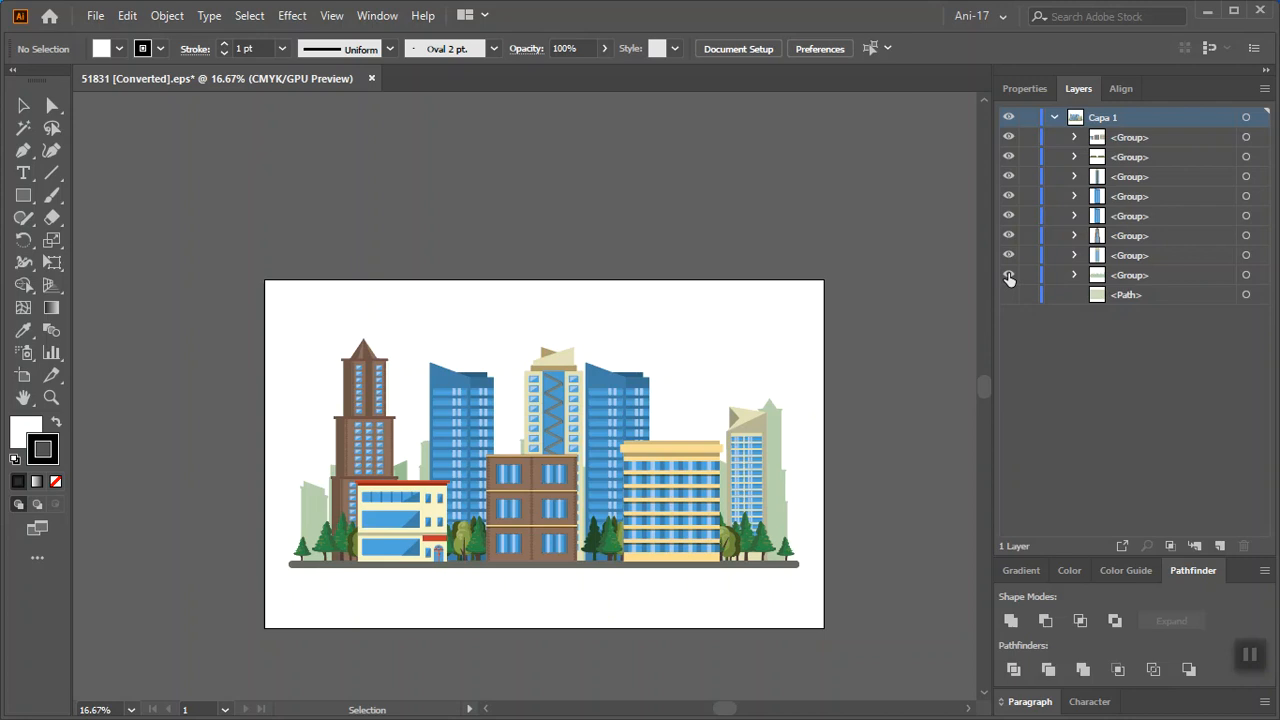
# - Select the pale green skyline silhouette group directly above the background path and hide it
pyautogui.click(1108, 281)
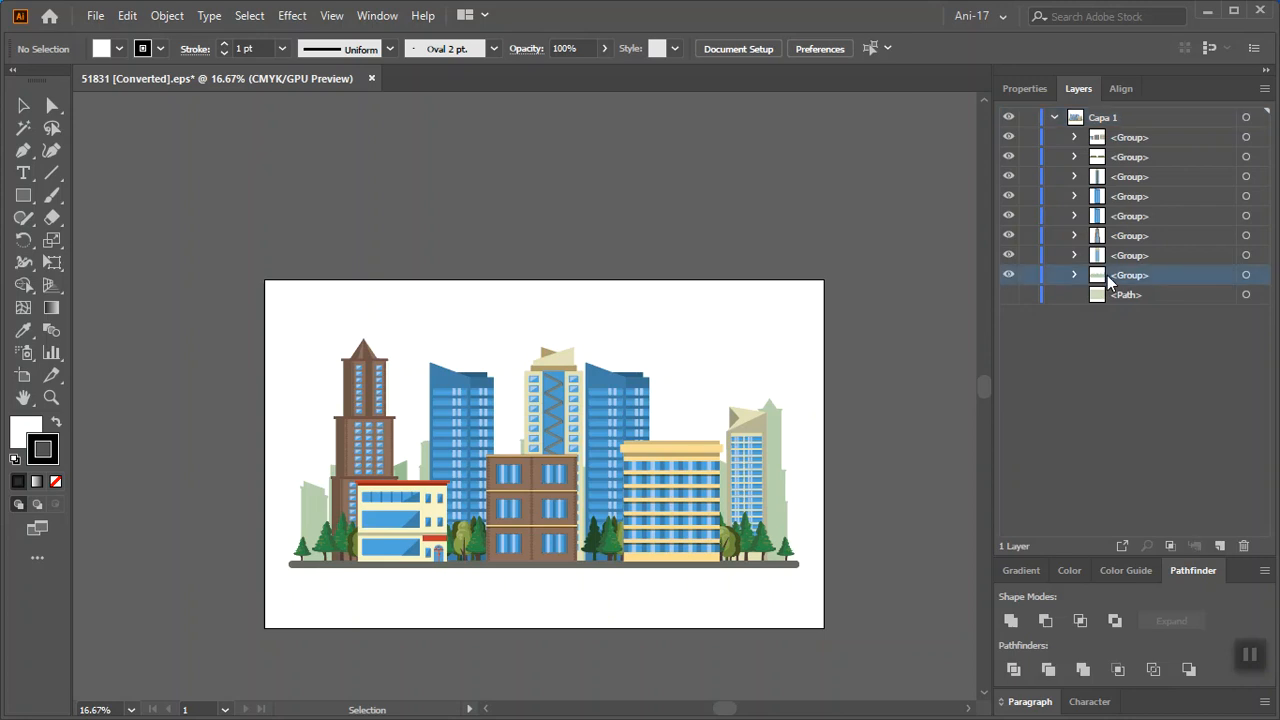
pyautogui.click(1244, 276)
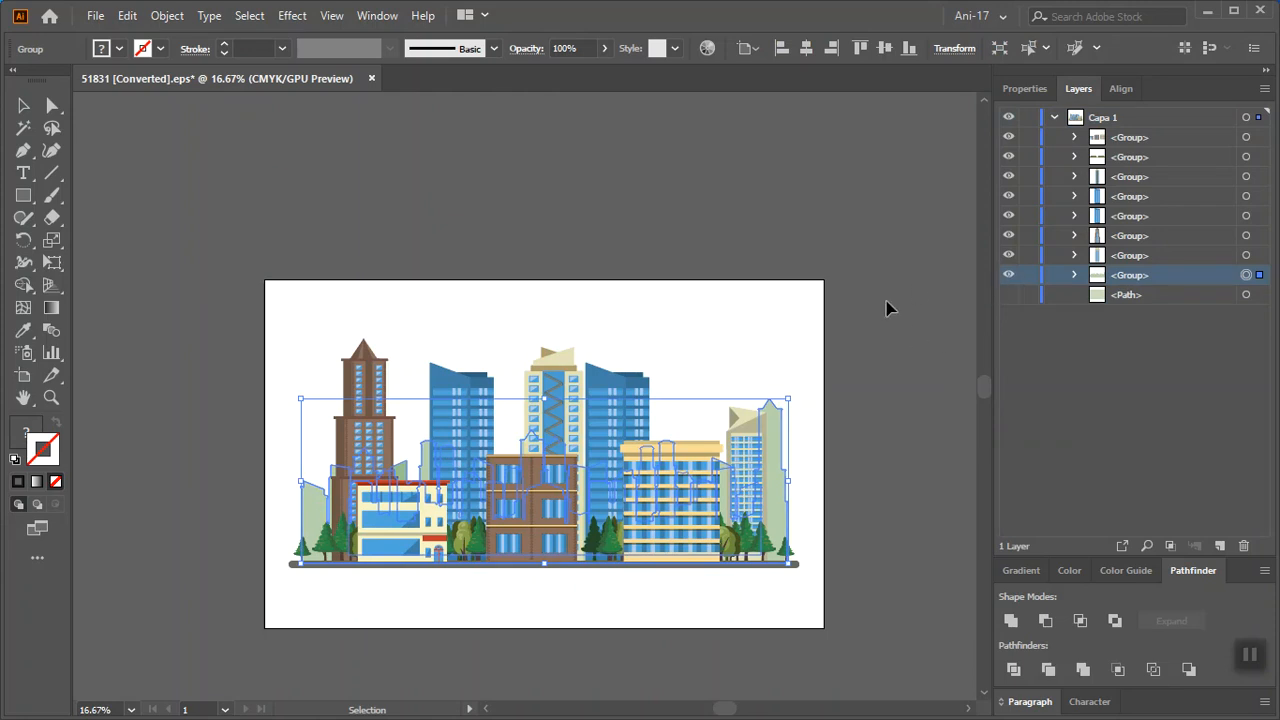
pyautogui.click(1008, 275)
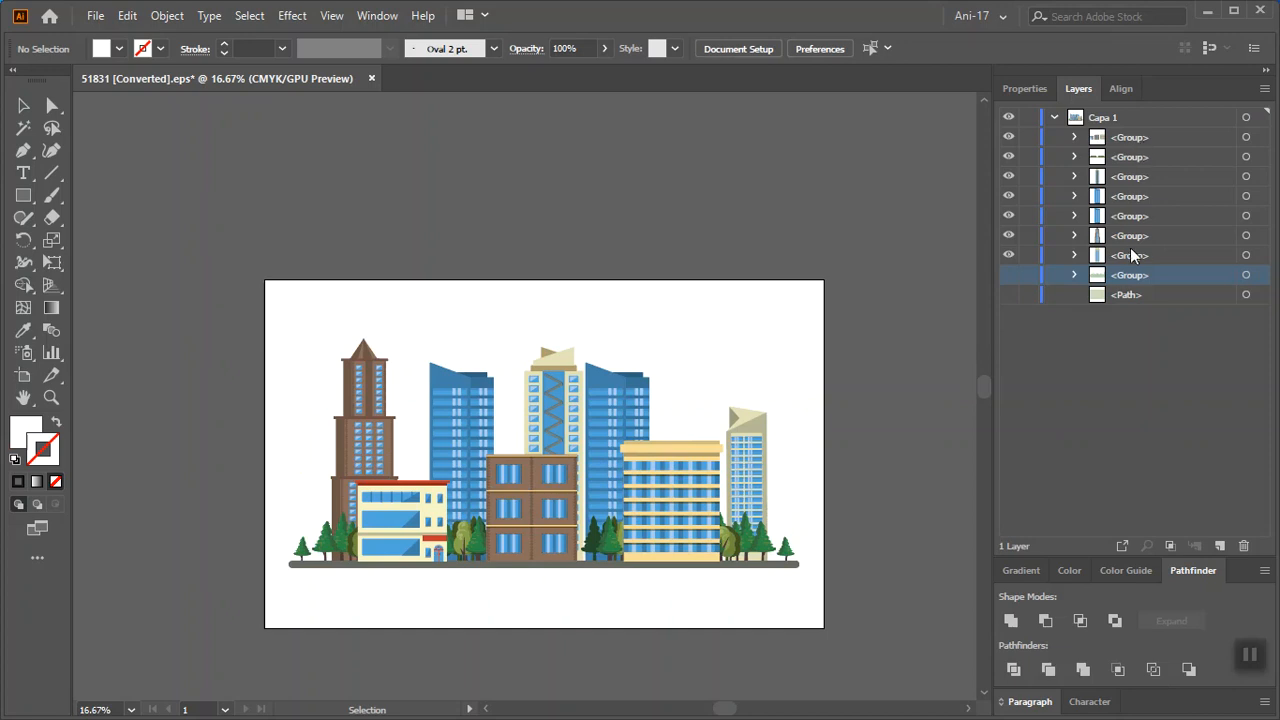
pyautogui.click(1146, 364)
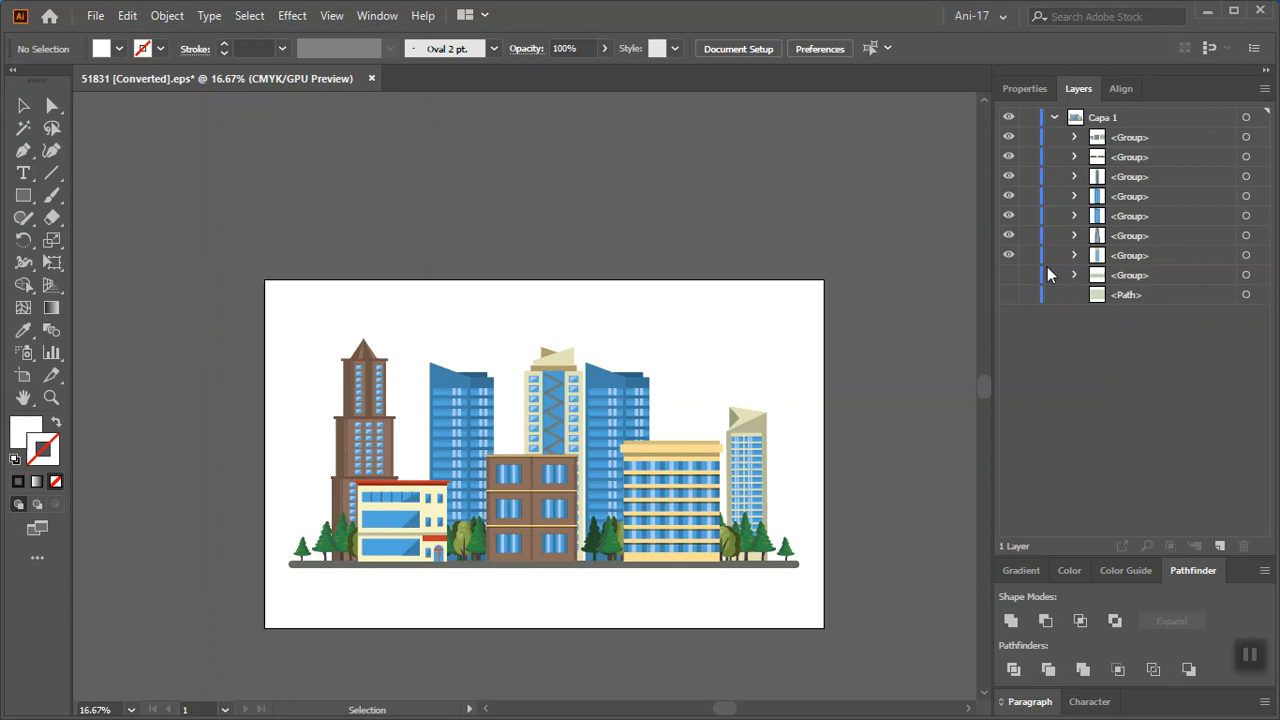
# - Toggle the pale green skyline group's visibility and select its artwork to check what it contains, leaving the group hidden
pyautogui.click(1116, 281)
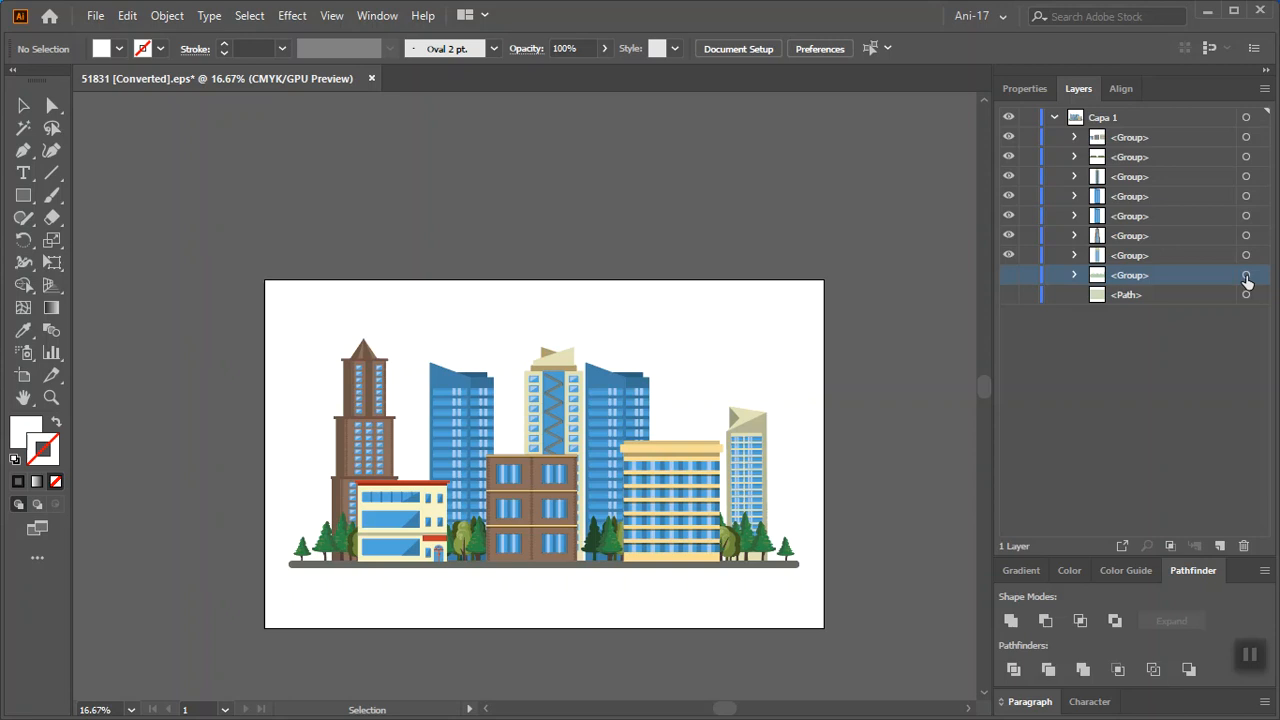
pyautogui.click(1008, 276)
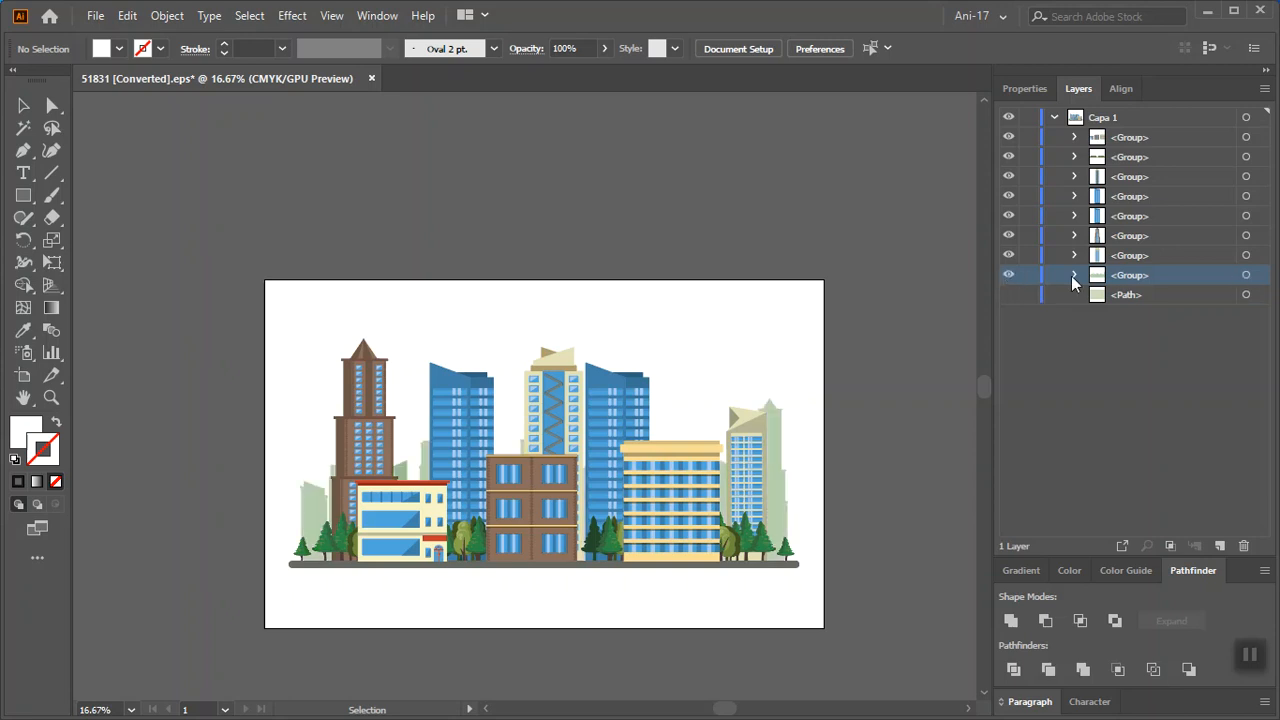
pyautogui.click(1246, 275)
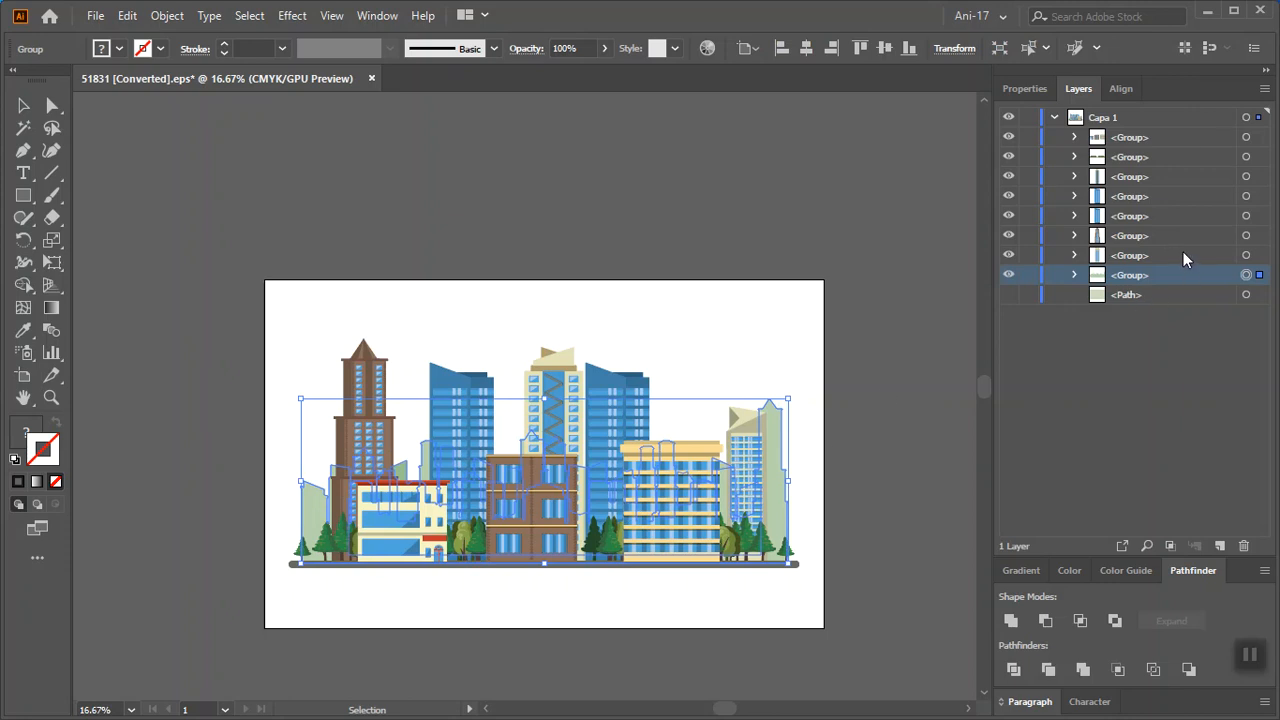
pyautogui.keyDown('shift'); pyautogui.click(1141, 255); pyautogui.keyUp('shift')
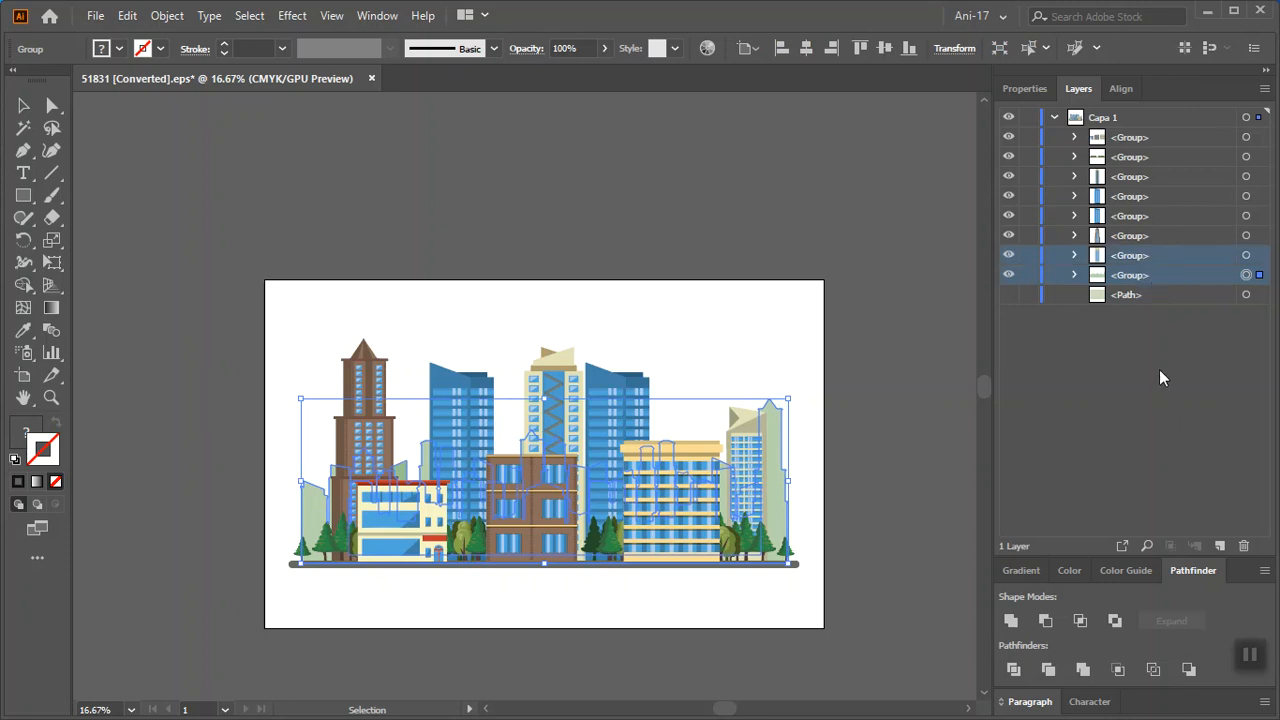
pyautogui.click(1008, 275)
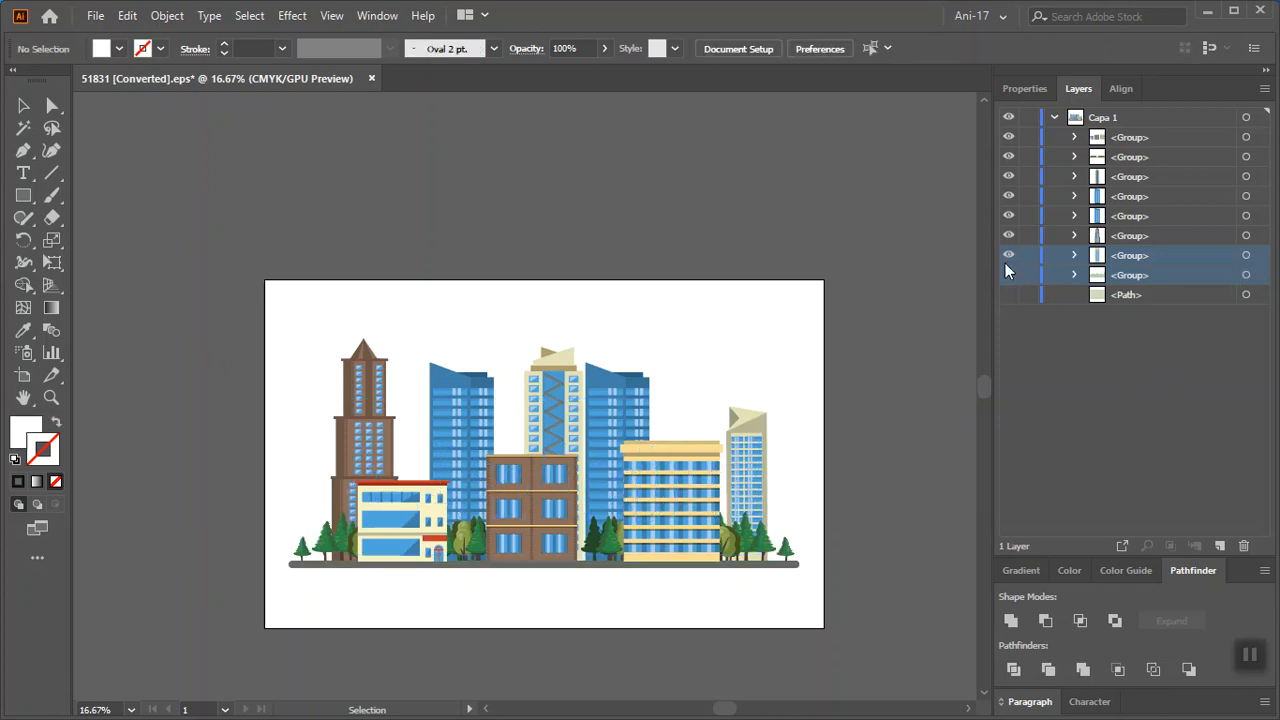
pyautogui.click(1008, 275)
pyautogui.click(1122, 378)
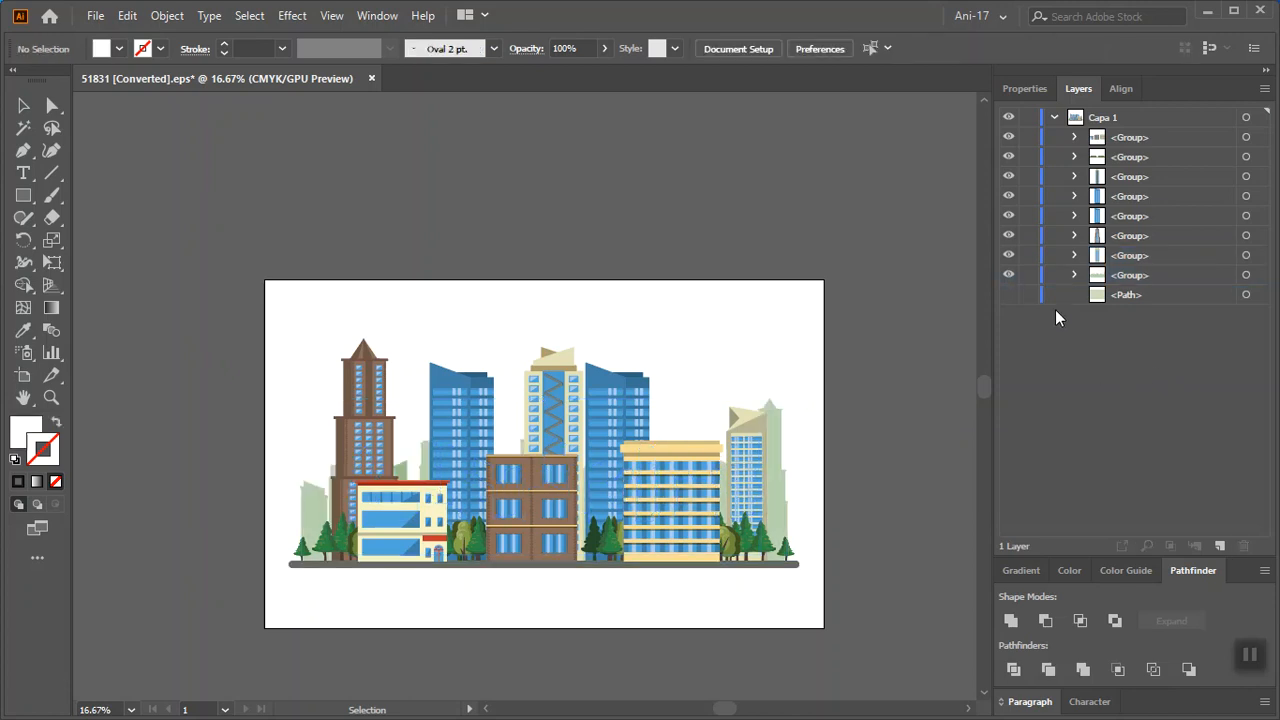
pyautogui.click(1011, 274)
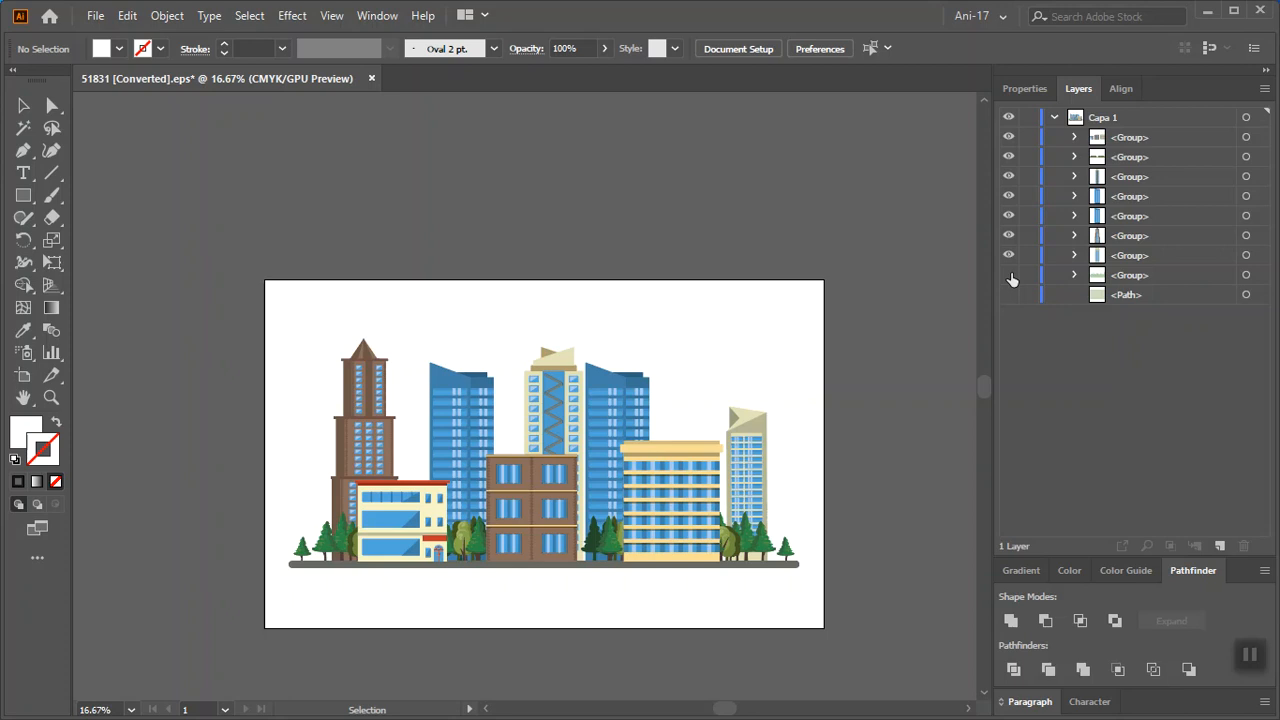
# - Toggle the green background path on and off to compare the illustration with and without it, leaving it hidden
pyautogui.click(1016, 295)
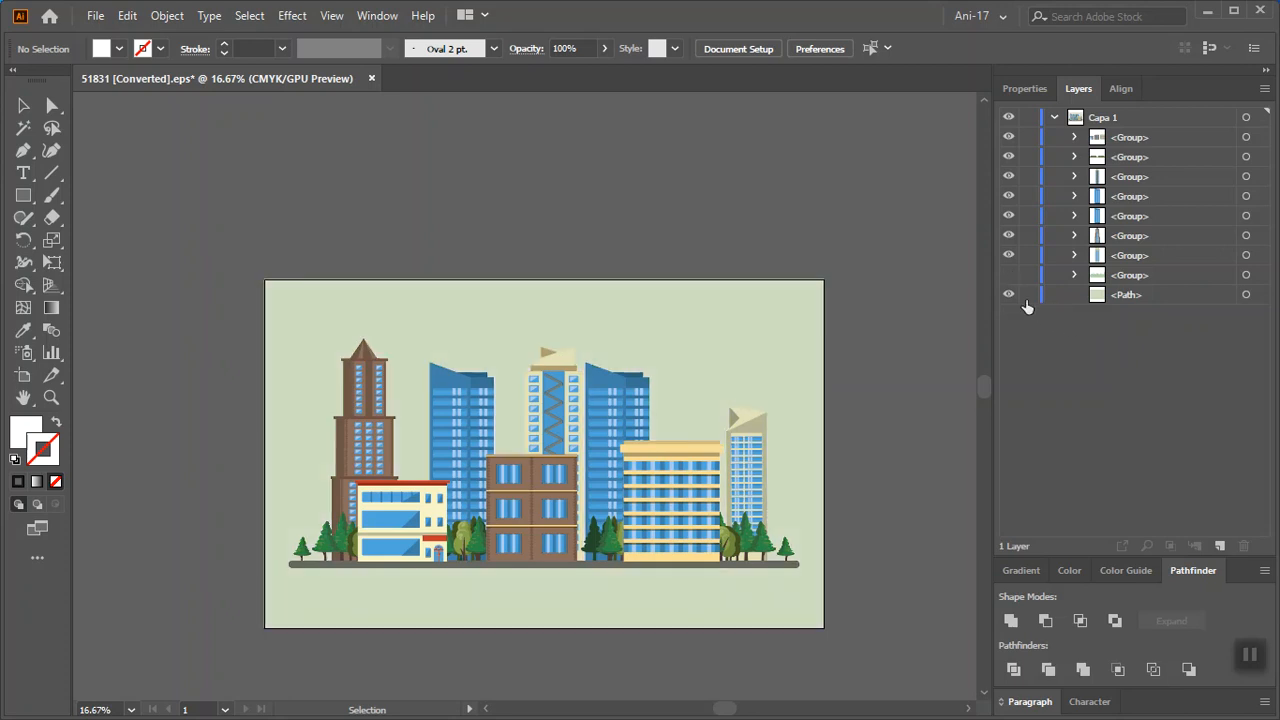
pyautogui.click(1029, 295)
pyautogui.click(1029, 296)
pyautogui.click(1029, 295)
pyautogui.click(1009, 296)
pyautogui.click(1028, 295)
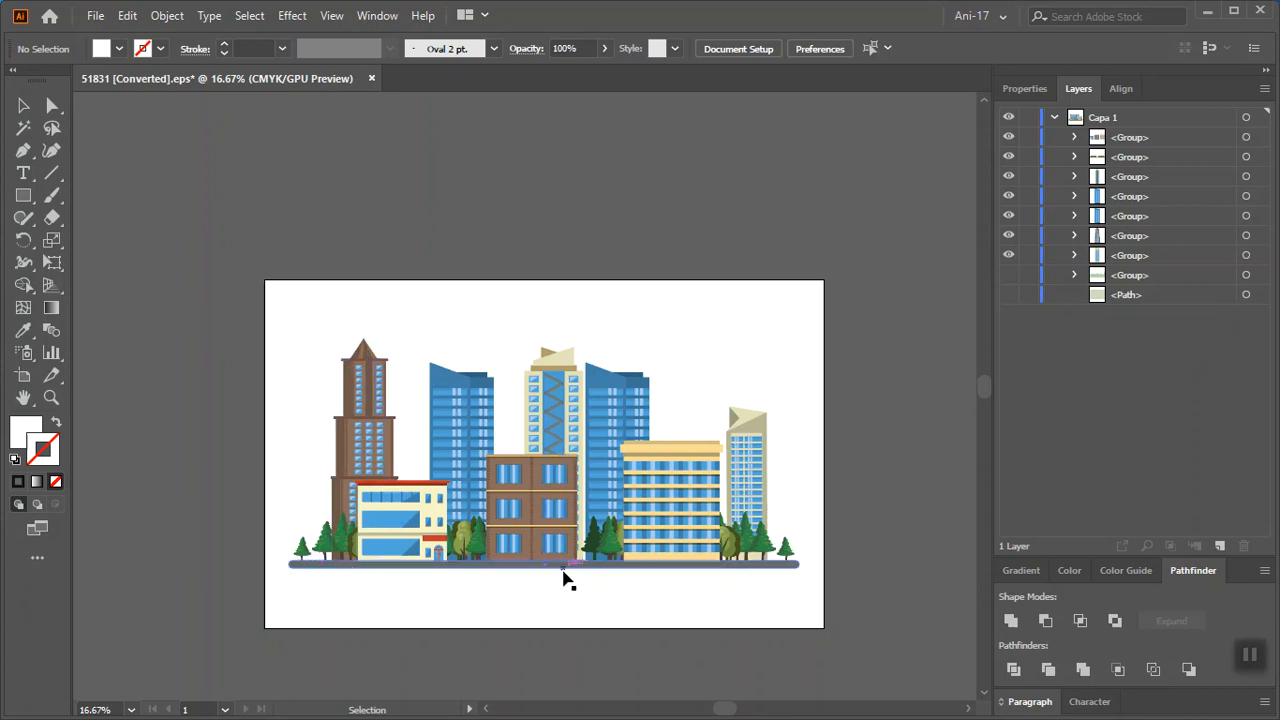
# - Delete the hidden skyline silhouette group and the green background path from Capa 1
pyautogui.click(1120, 280)
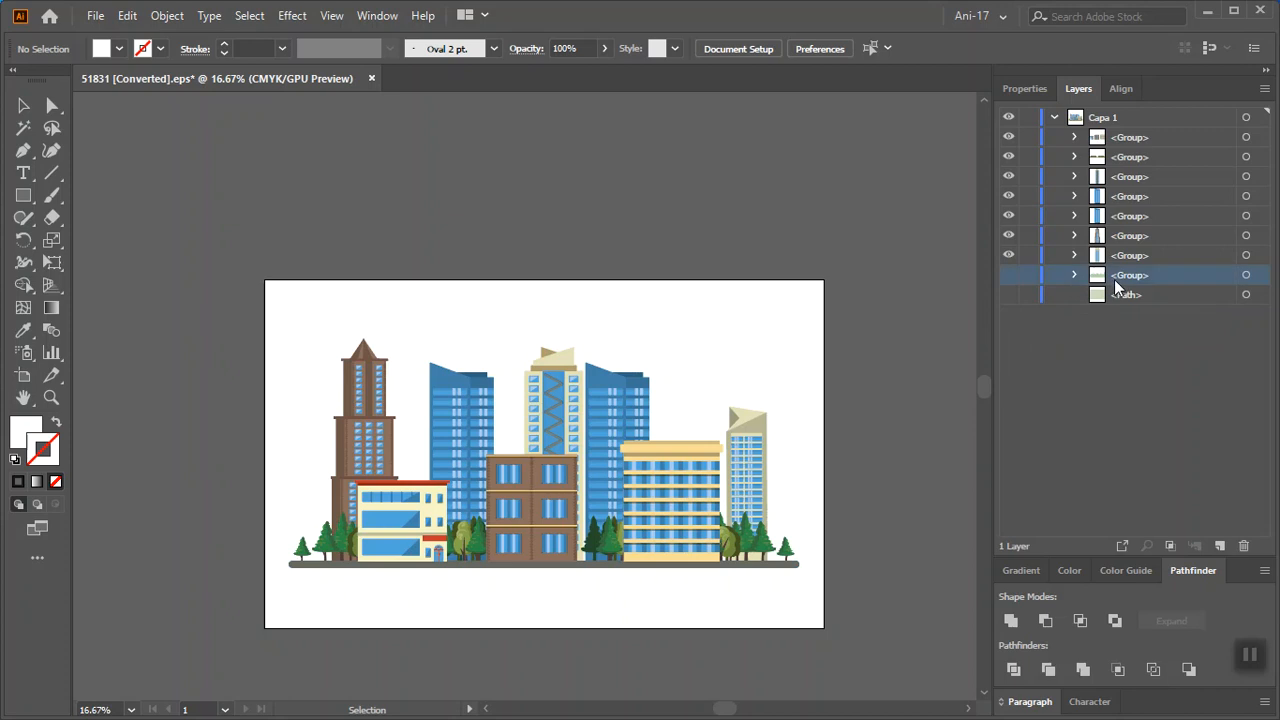
pyautogui.keyDown('shift'); pyautogui.click(1126, 296); pyautogui.keyUp('shift')
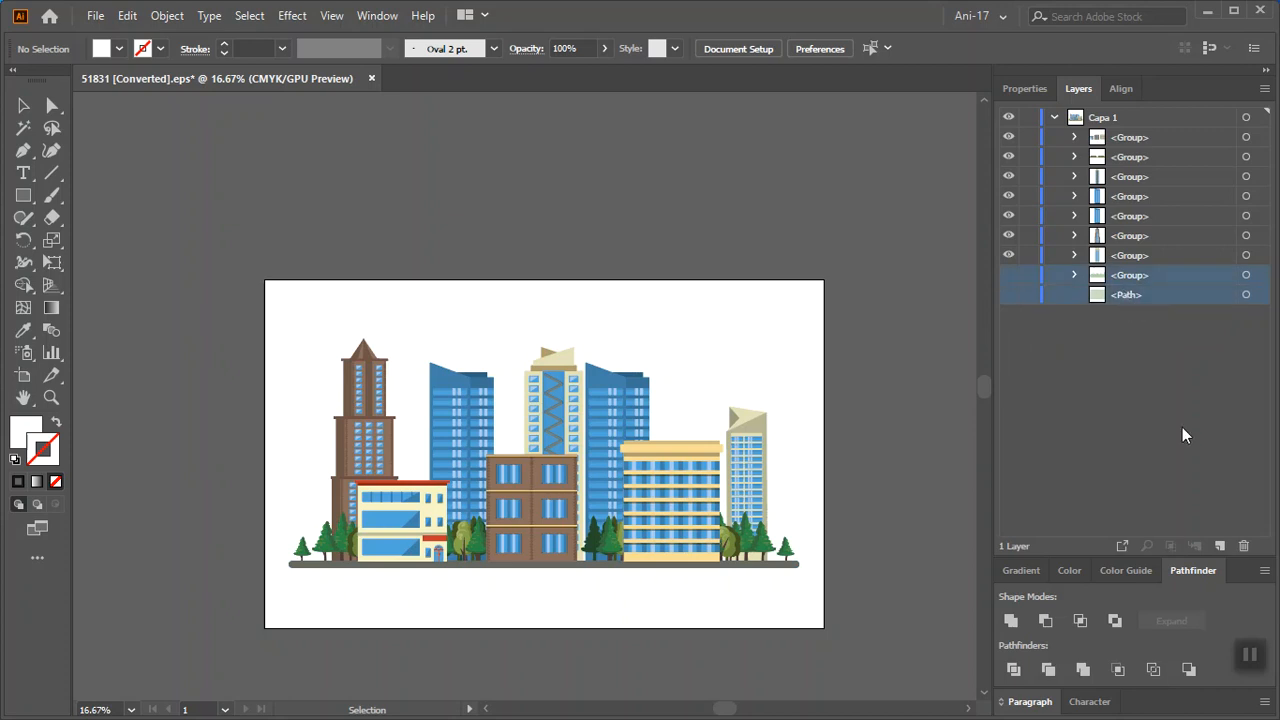
pyautogui.click(1242, 547)
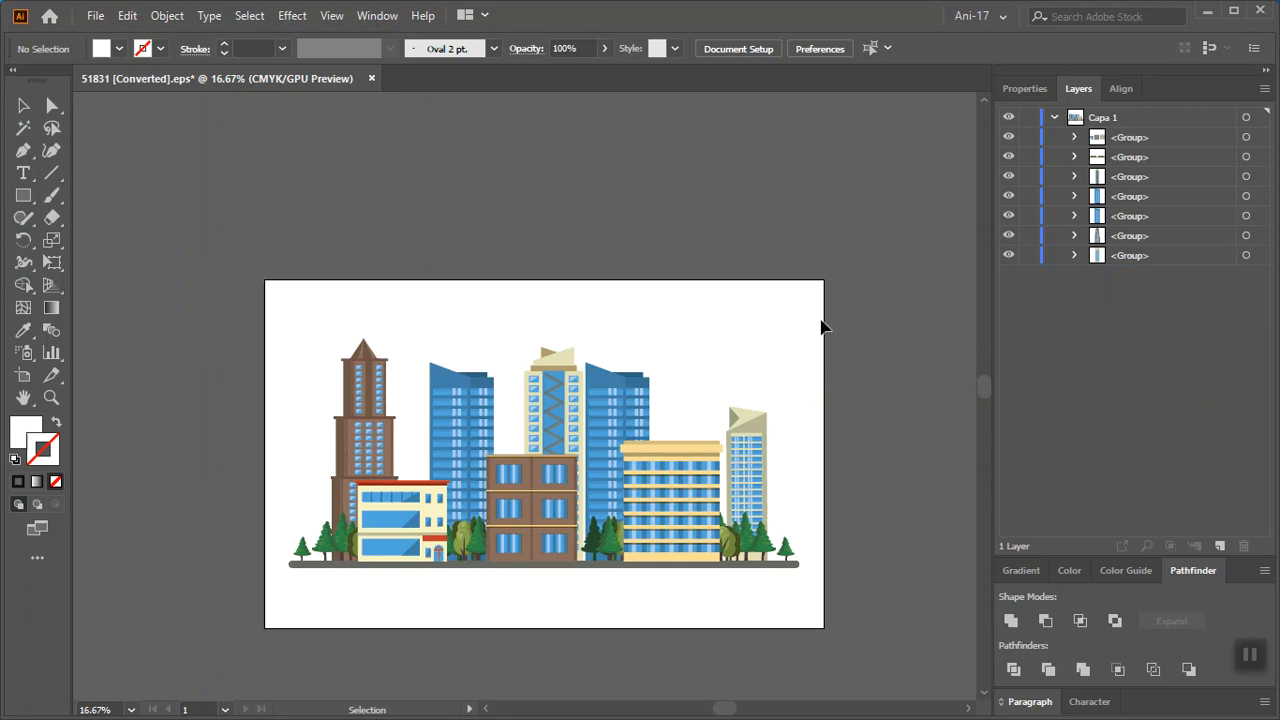
# - Hide the remaining groups of Capa 1 one by one to identify the artwork in each, and show them all again
pyautogui.click(136, 711)
pyautogui.click(162, 540)
pyautogui.moveTo(541, 538); pyautogui.dragTo(520, 432)
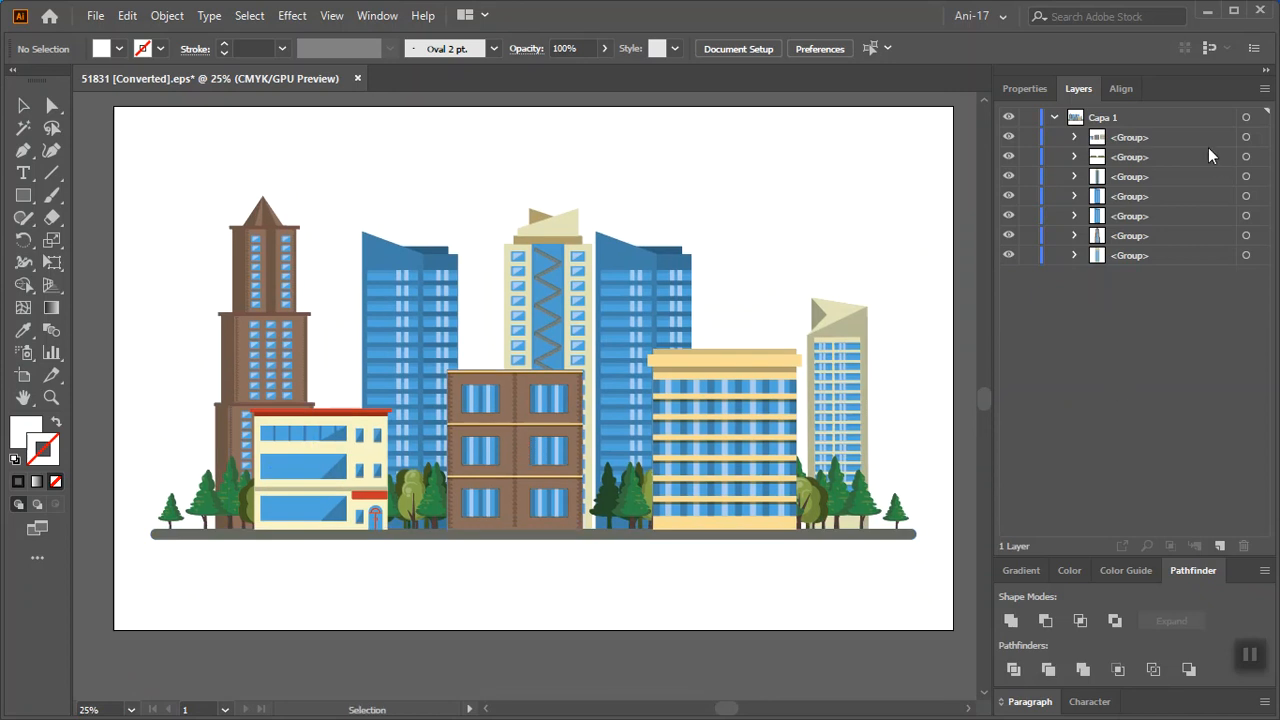
pyautogui.click(1008, 255)
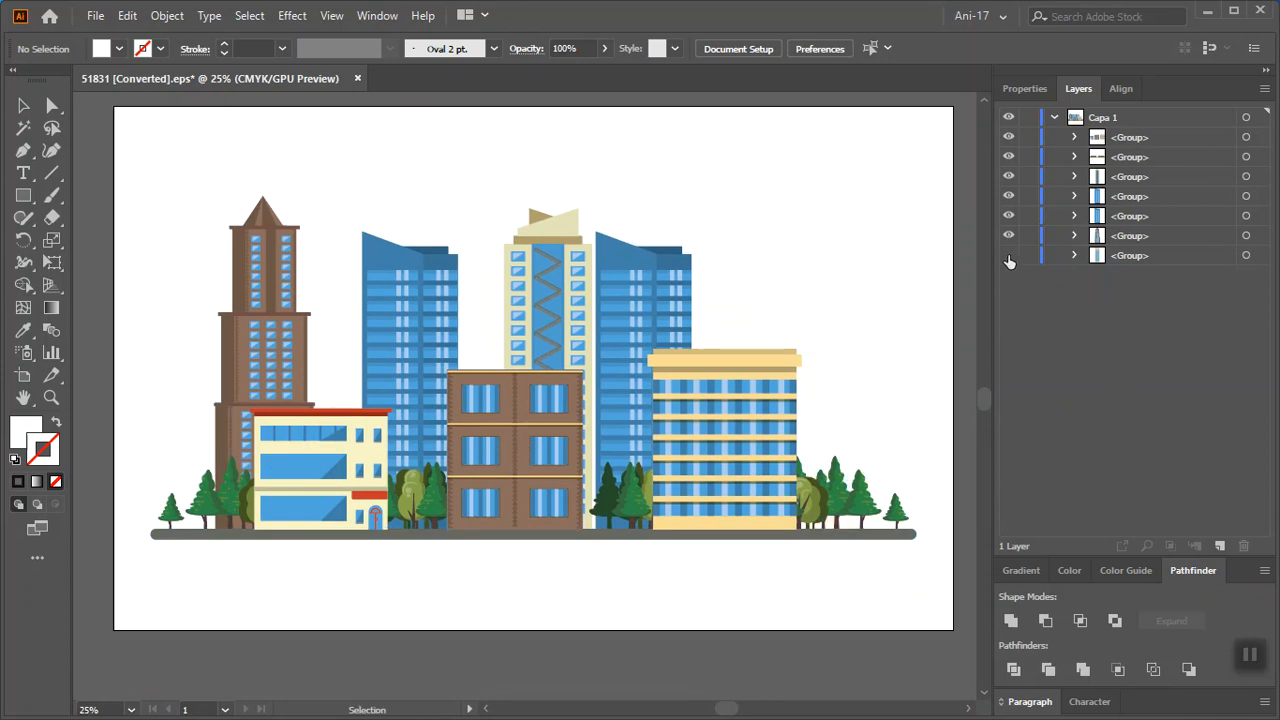
pyautogui.click(1008, 236)
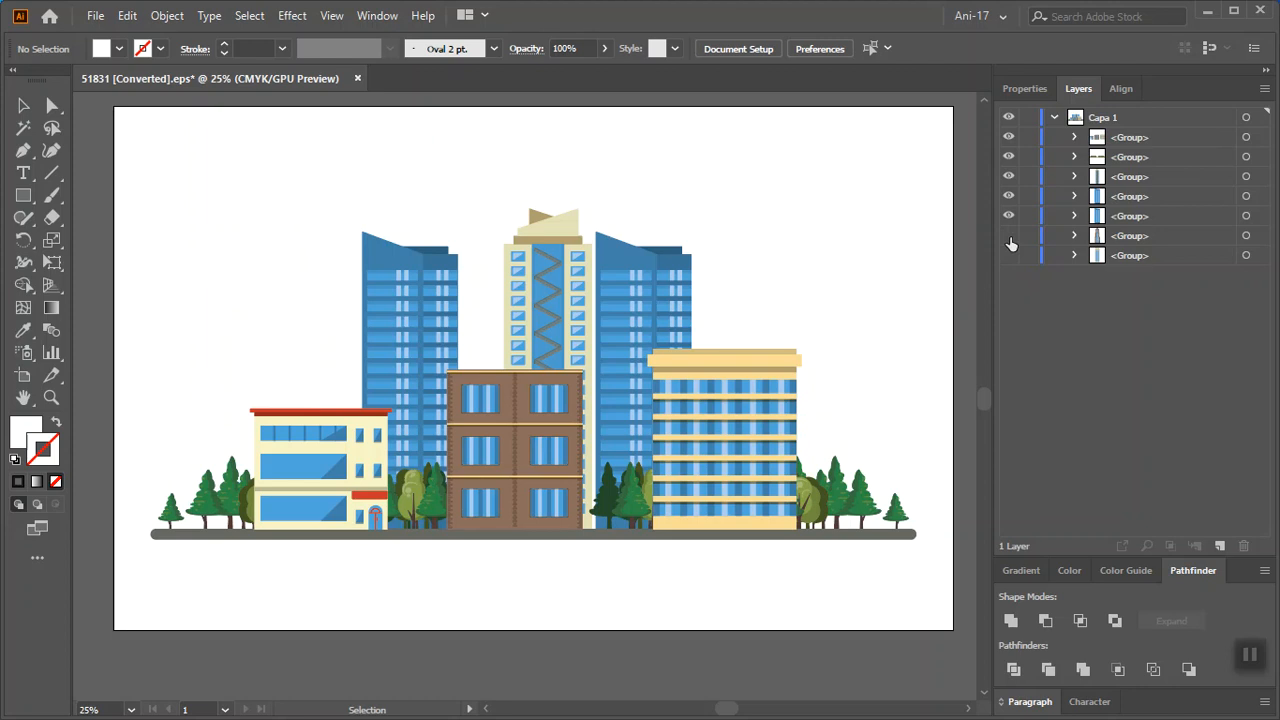
pyautogui.click(1009, 216)
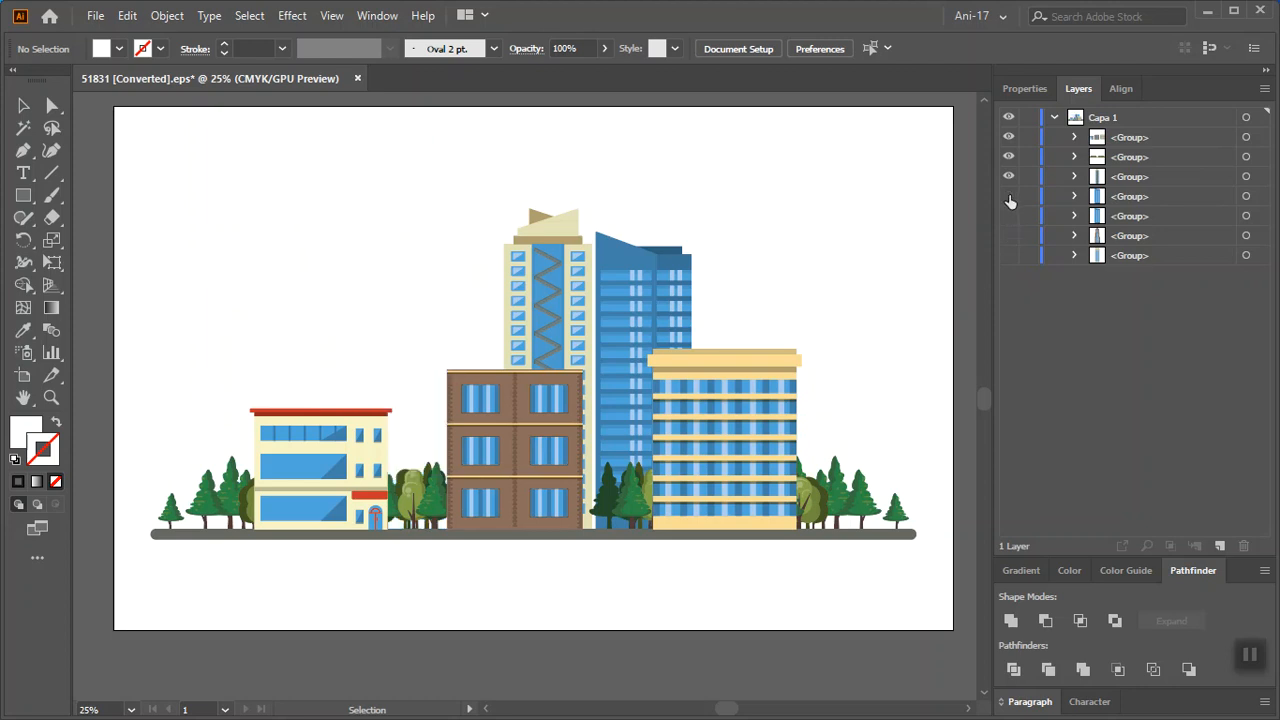
pyautogui.click(1009, 196)
pyautogui.click(1009, 176)
pyautogui.click(1009, 157)
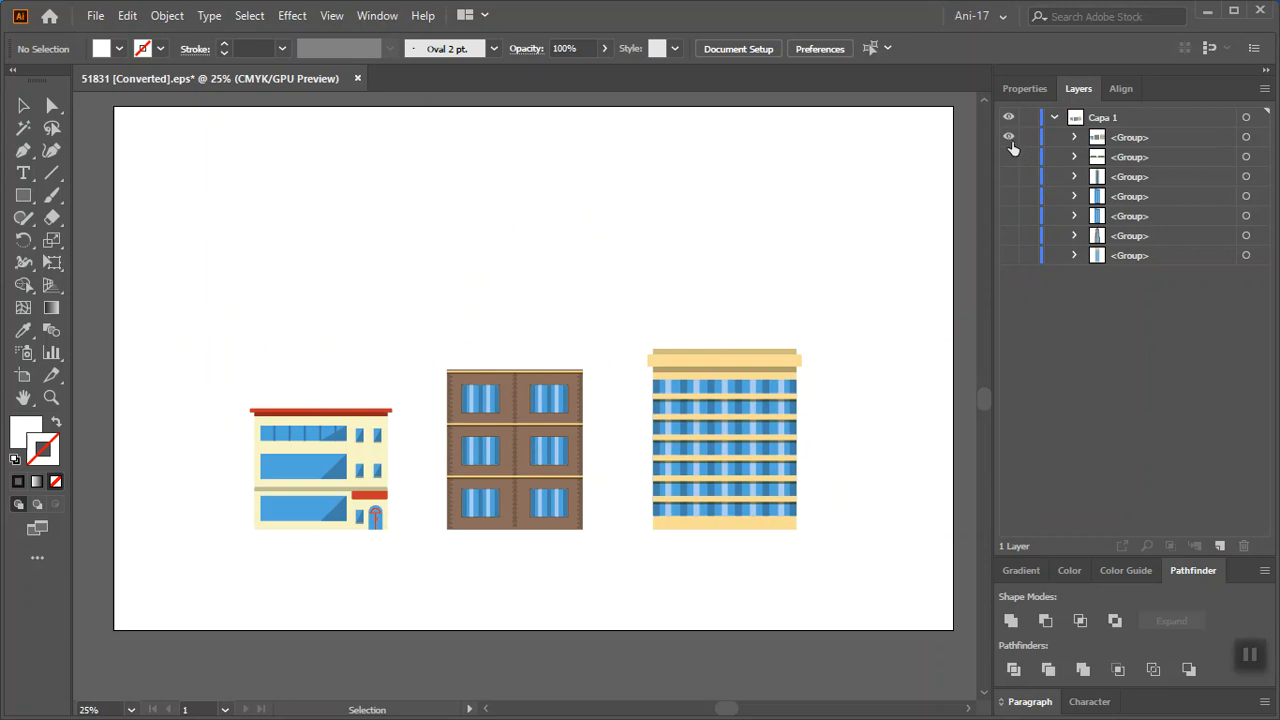
pyautogui.click(1009, 138)
pyautogui.click(1009, 138)
pyautogui.moveTo(1009, 158); pyautogui.dragTo(1008, 284)
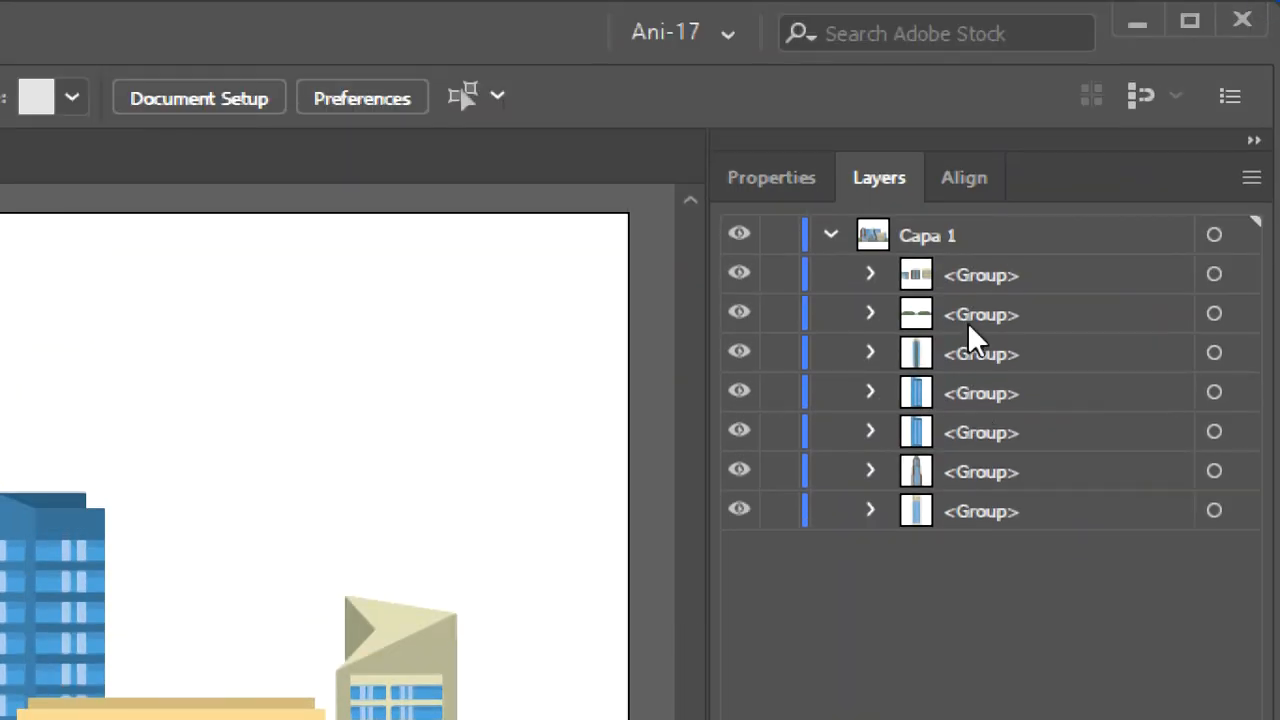
# - Target all artwork in Capa 1, release its groups to separate layers using the Sequence option, and clear the selection
pyautogui.click(923, 272)
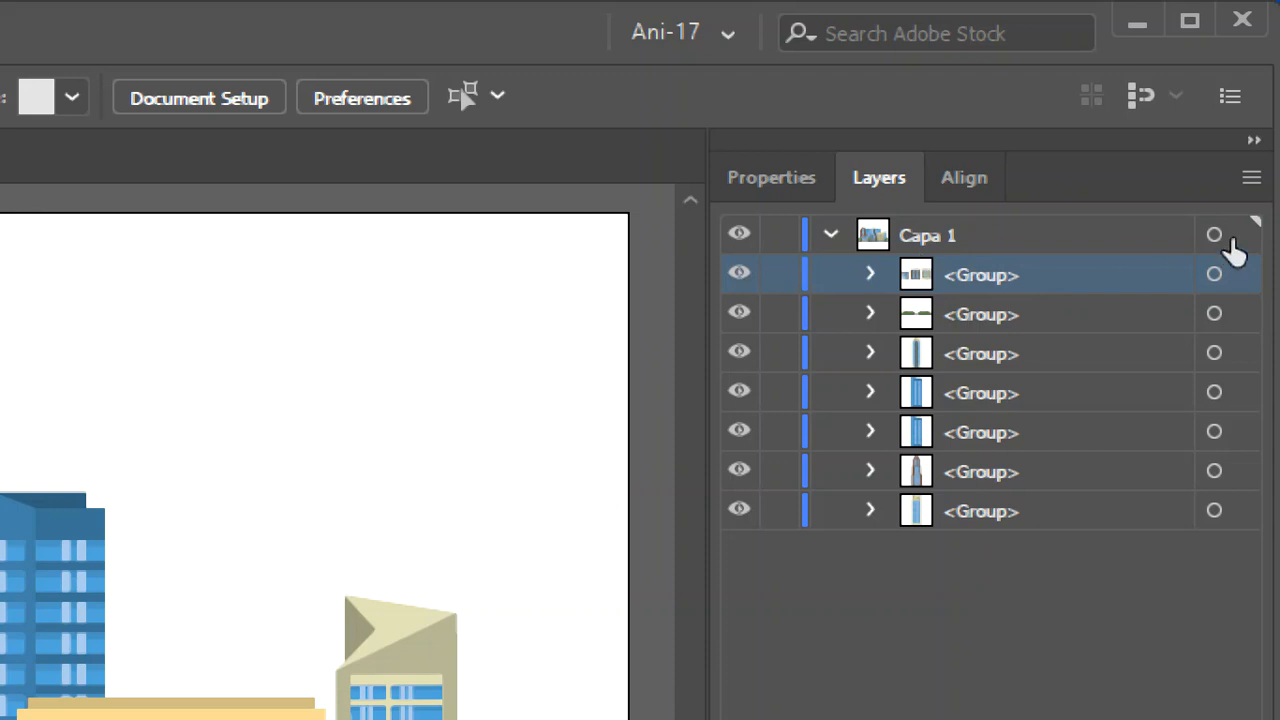
pyautogui.click(945, 240)
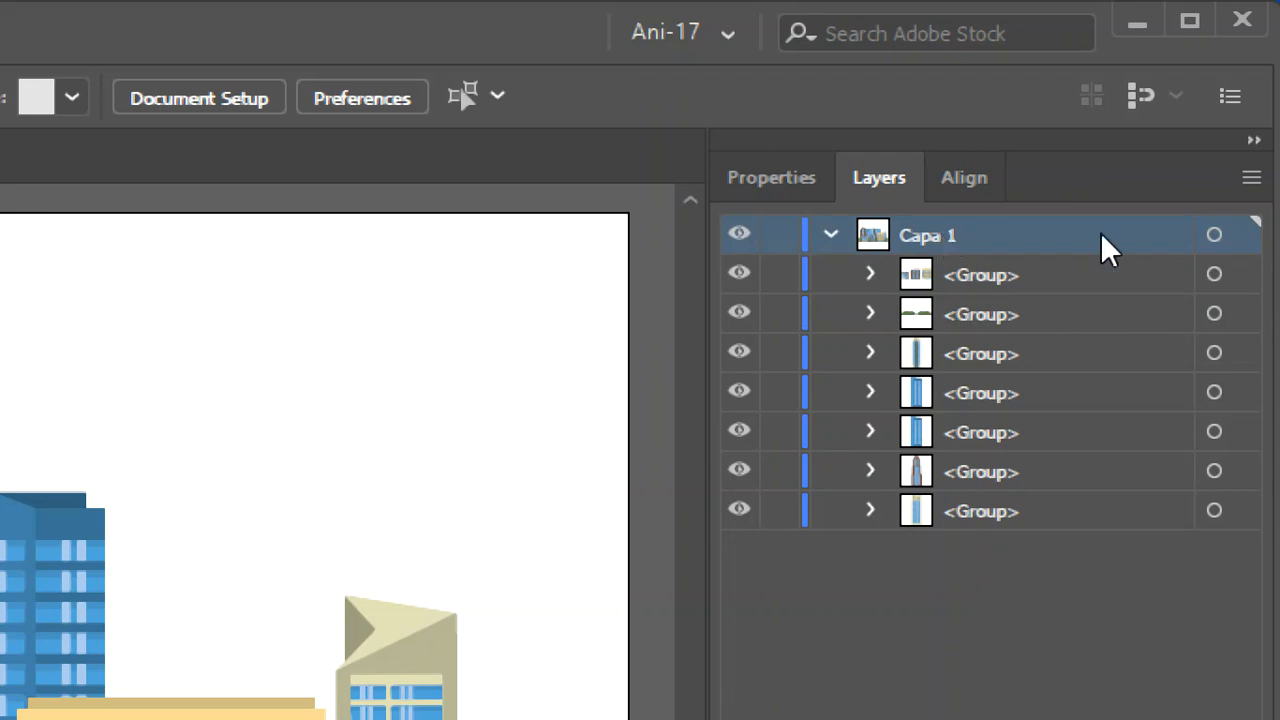
pyautogui.click(1214, 236)
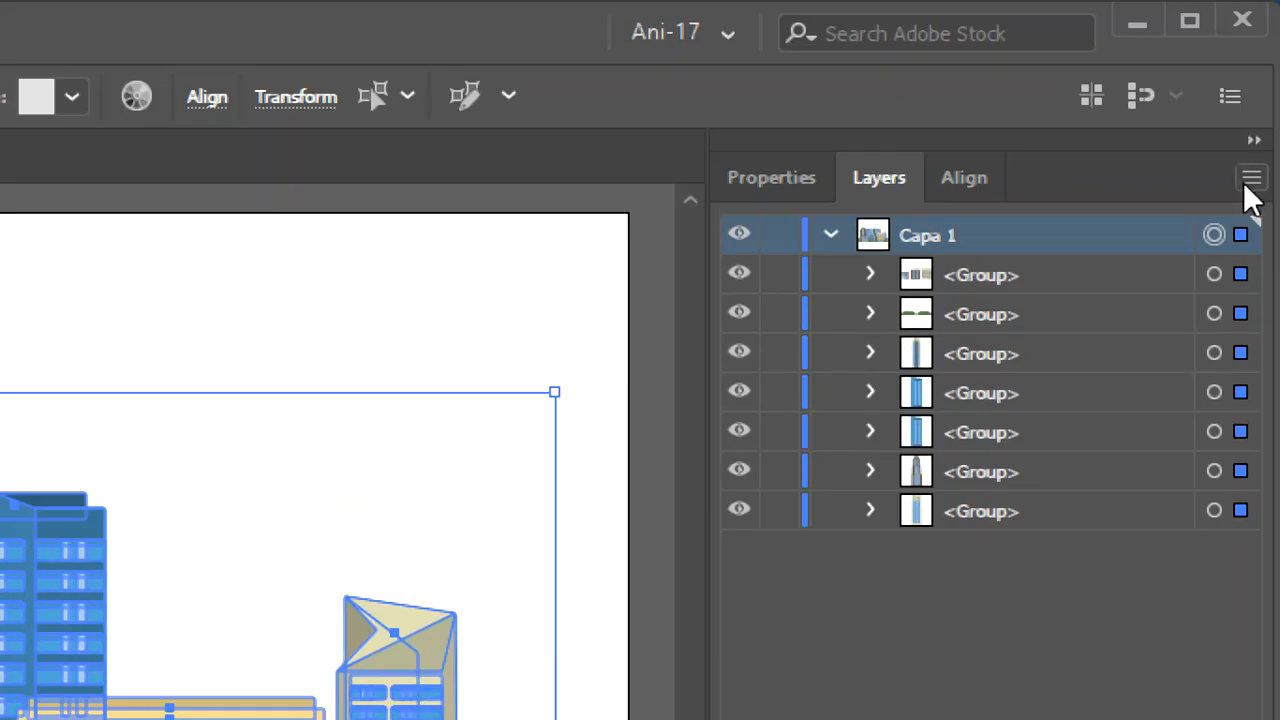
pyautogui.click(1245, 184)
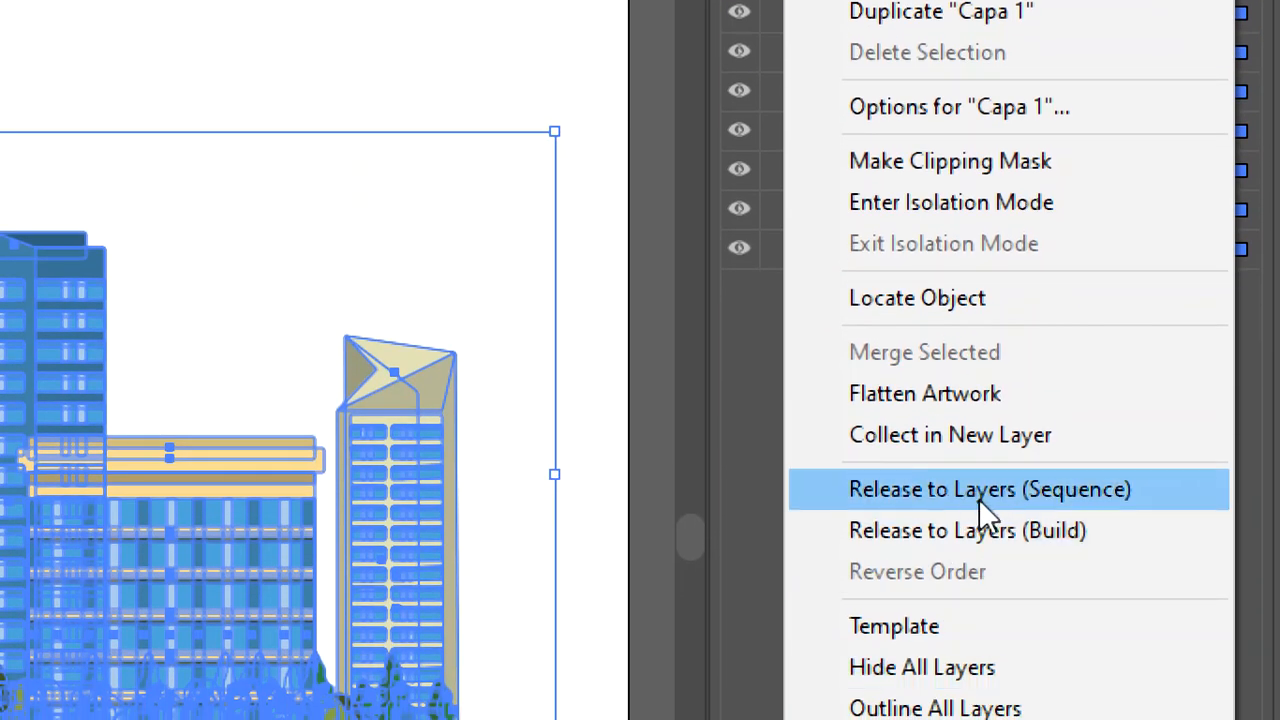
pyautogui.click(965, 497)
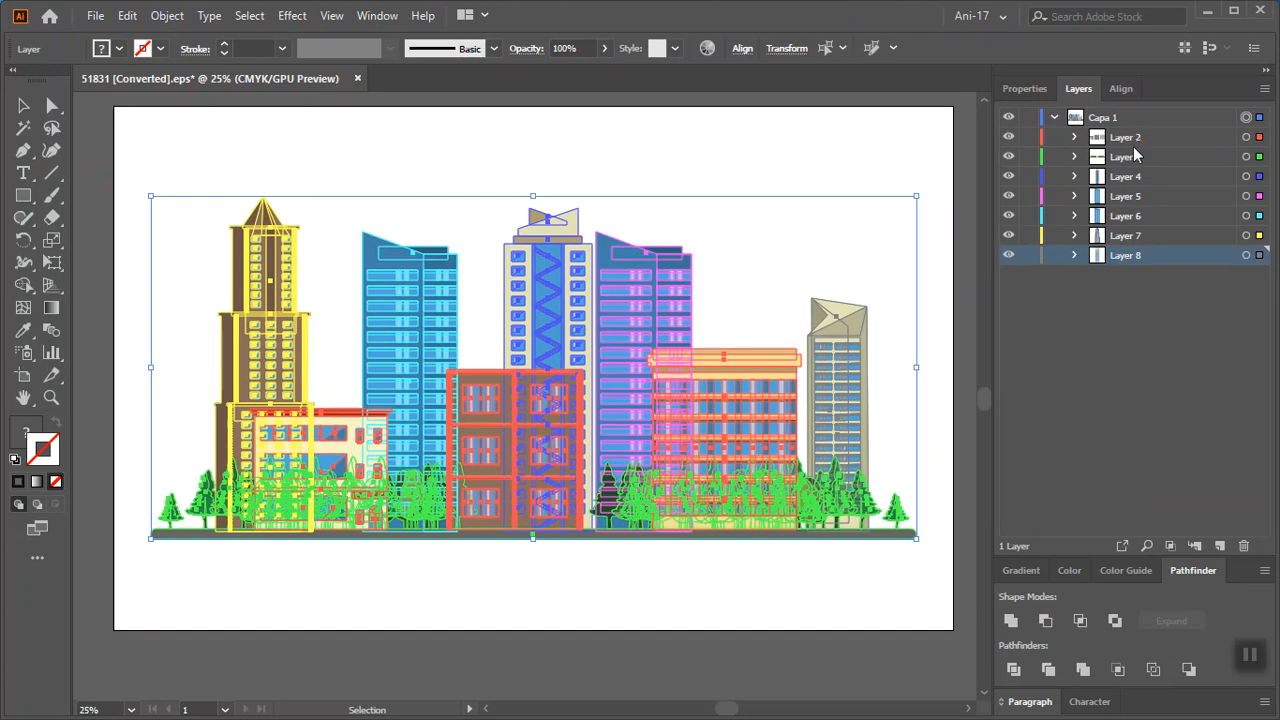
pyautogui.click(1093, 323)
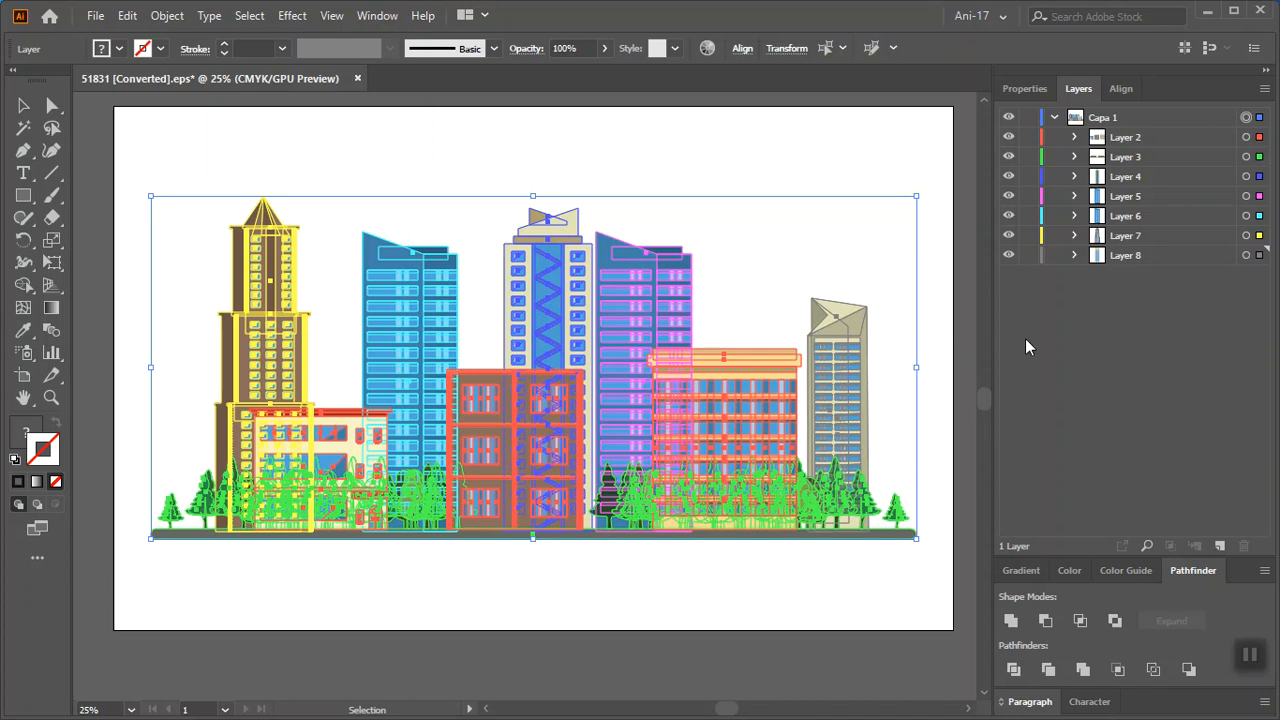
pyautogui.click(840, 680)
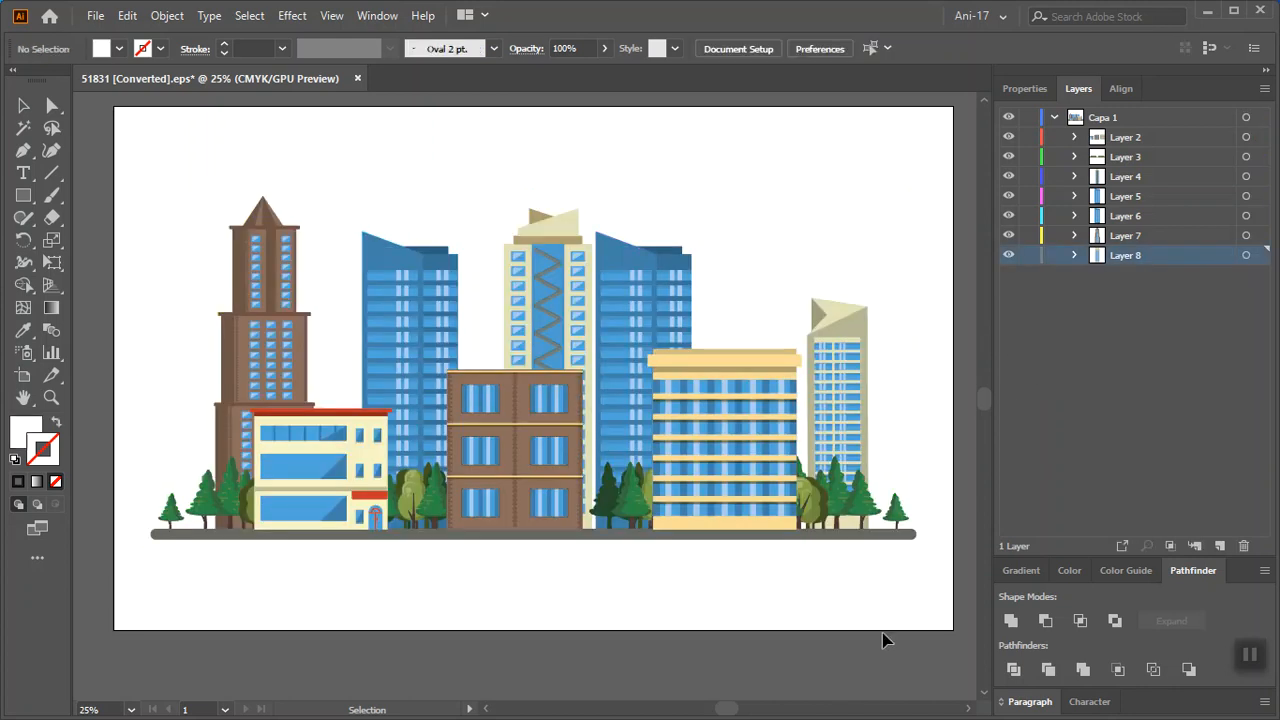
# - Select Layer 2 through Layer 8 together and move them out of Capa 1 to the top level above it
pyautogui.moveTo(1074, 472); pyautogui.dragTo(1000, 496)
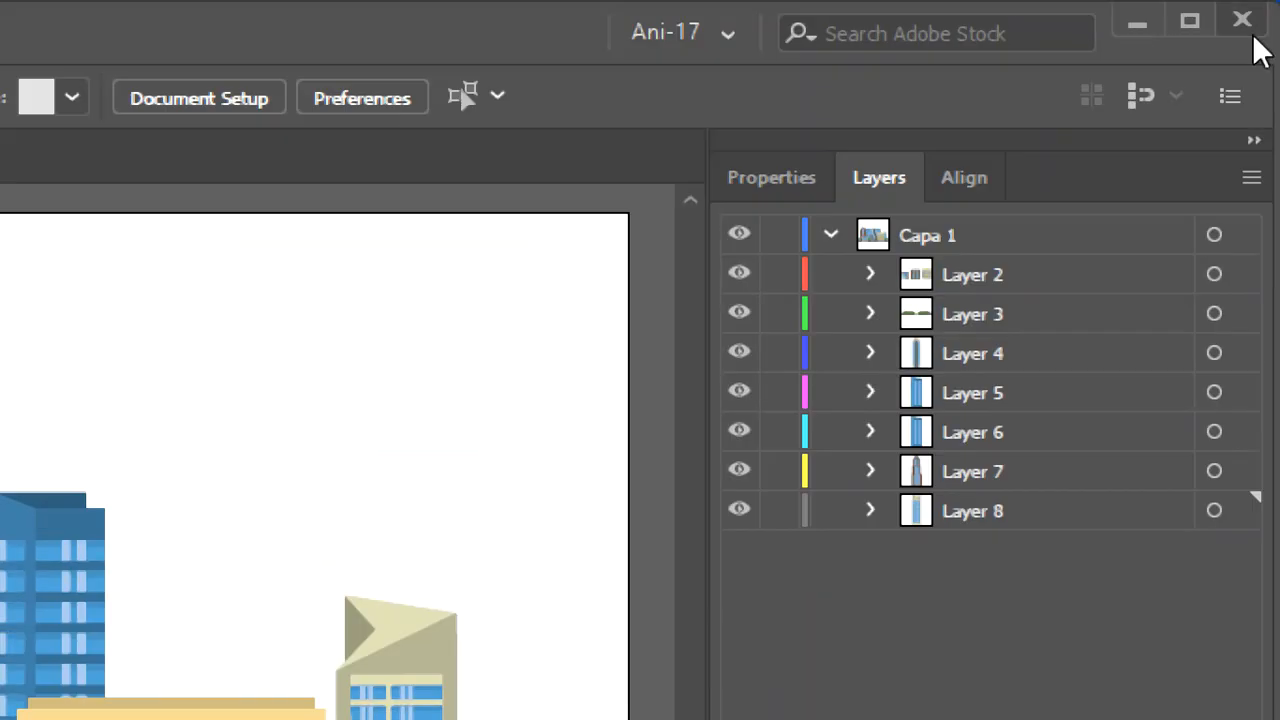
pyautogui.click(986, 508)
pyautogui.keyDown('shift'); pyautogui.click(971, 288); pyautogui.keyUp('shift')
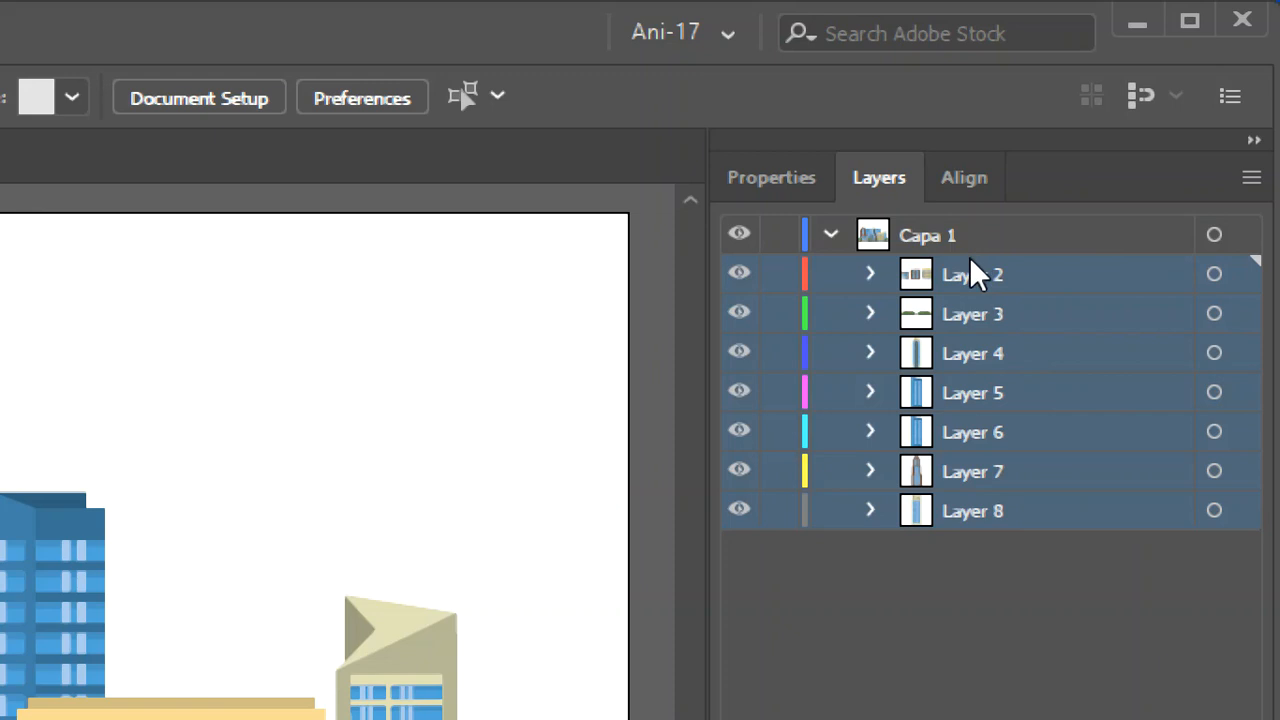
pyautogui.moveTo(966, 273); pyautogui.dragTo(968, 224)
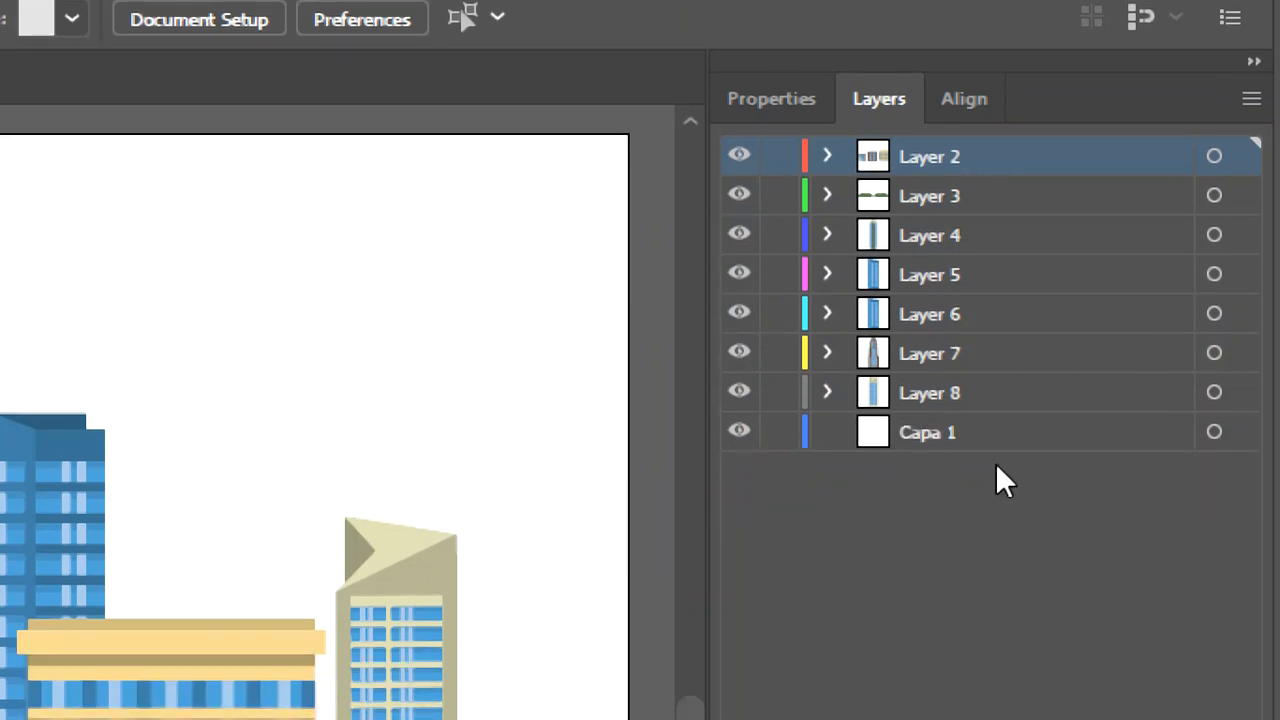
# - Delete the empty Capa 1 layer
pyautogui.click(932, 439)
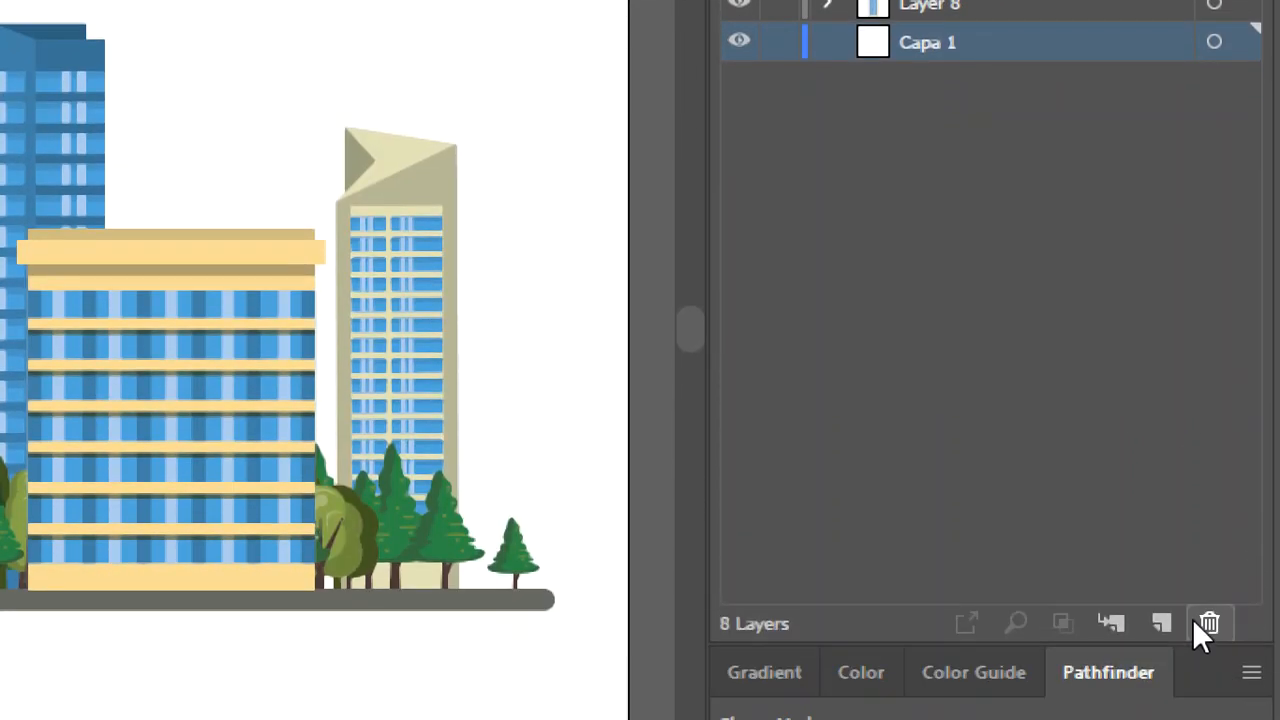
pyautogui.click(1196, 620)
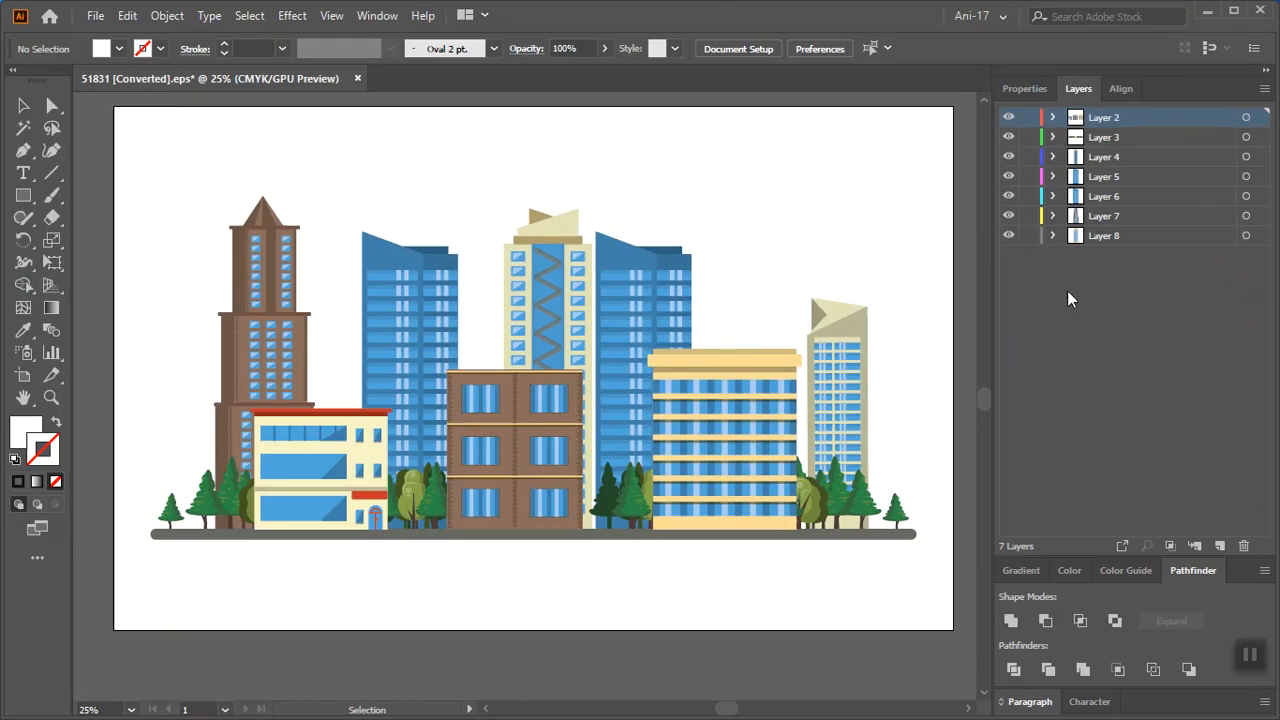
pyautogui.click(1068, 298)
# - Hide Layer 3 through Layer 8 and expand Layer 2 and its group down to the three individual building groups
pyautogui.moveTo(1008, 137); pyautogui.dragTo(1006, 241)
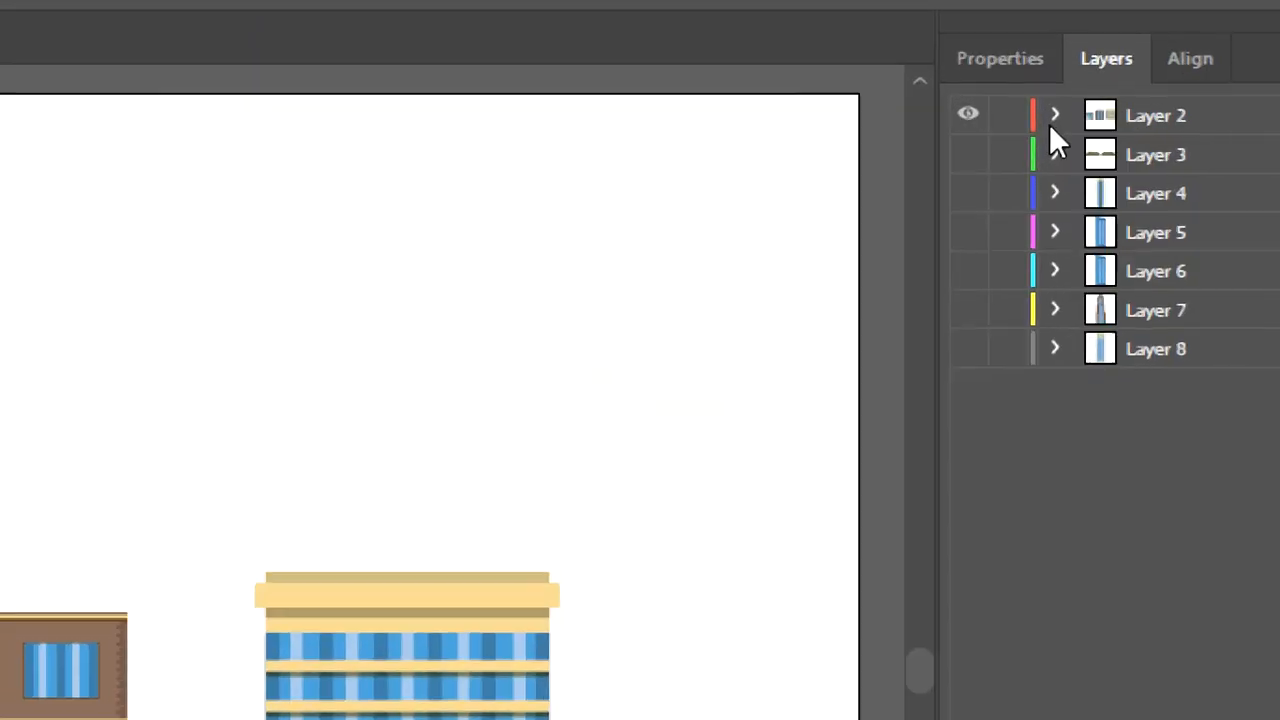
pyautogui.click(1055, 114)
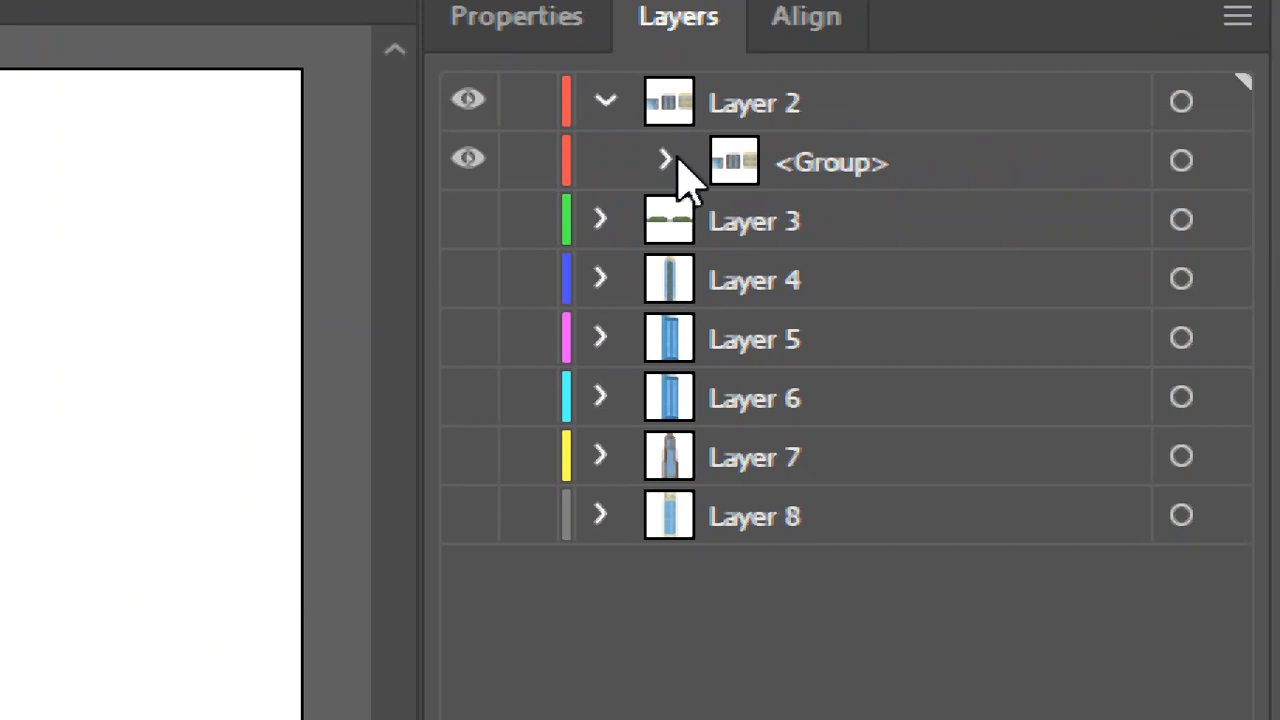
pyautogui.click(666, 161)
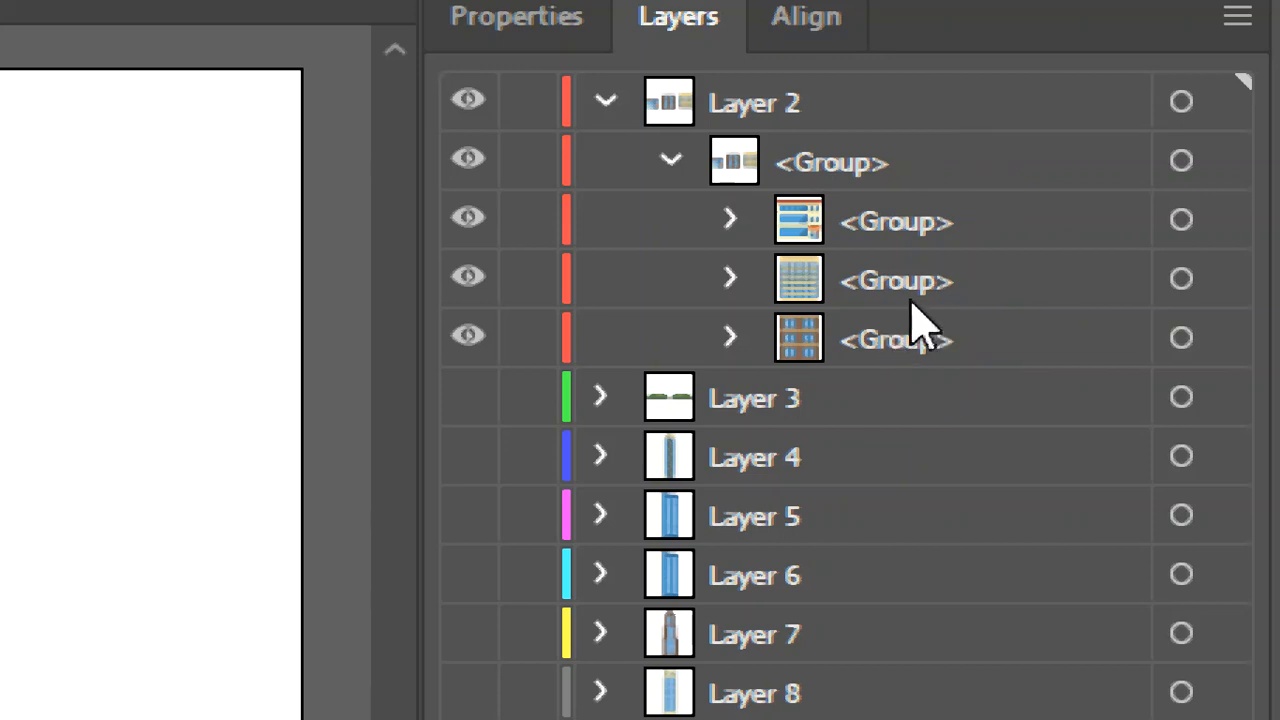
# - Target the building group inside Layer 2 and release its three subgroups to separate layers using the Sequence option
pyautogui.click(862, 168)
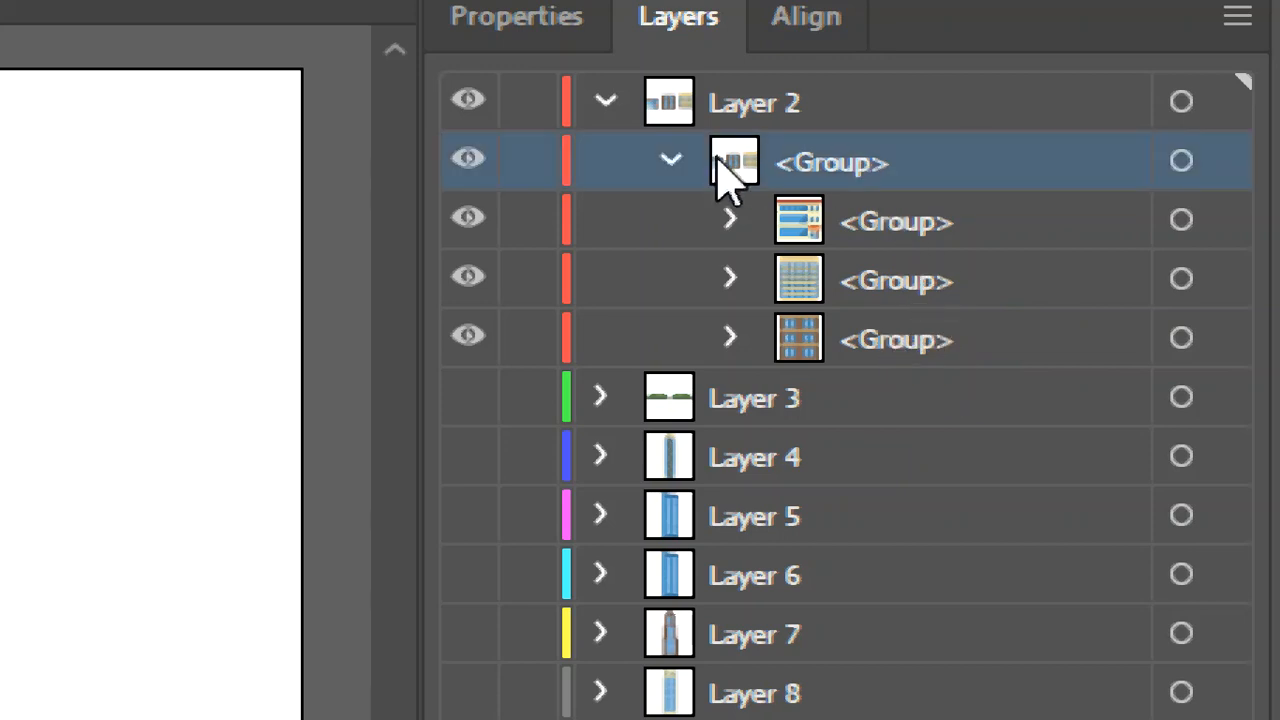
pyautogui.click(1180, 162)
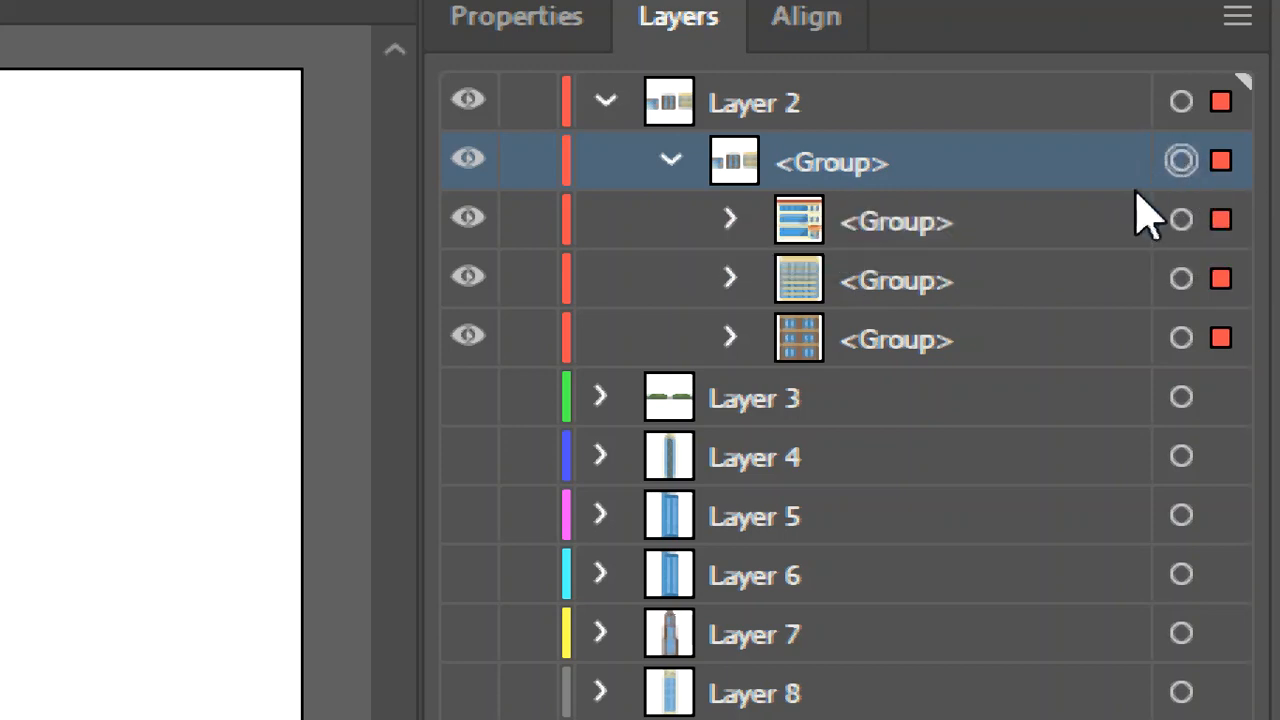
pyautogui.click(1180, 160)
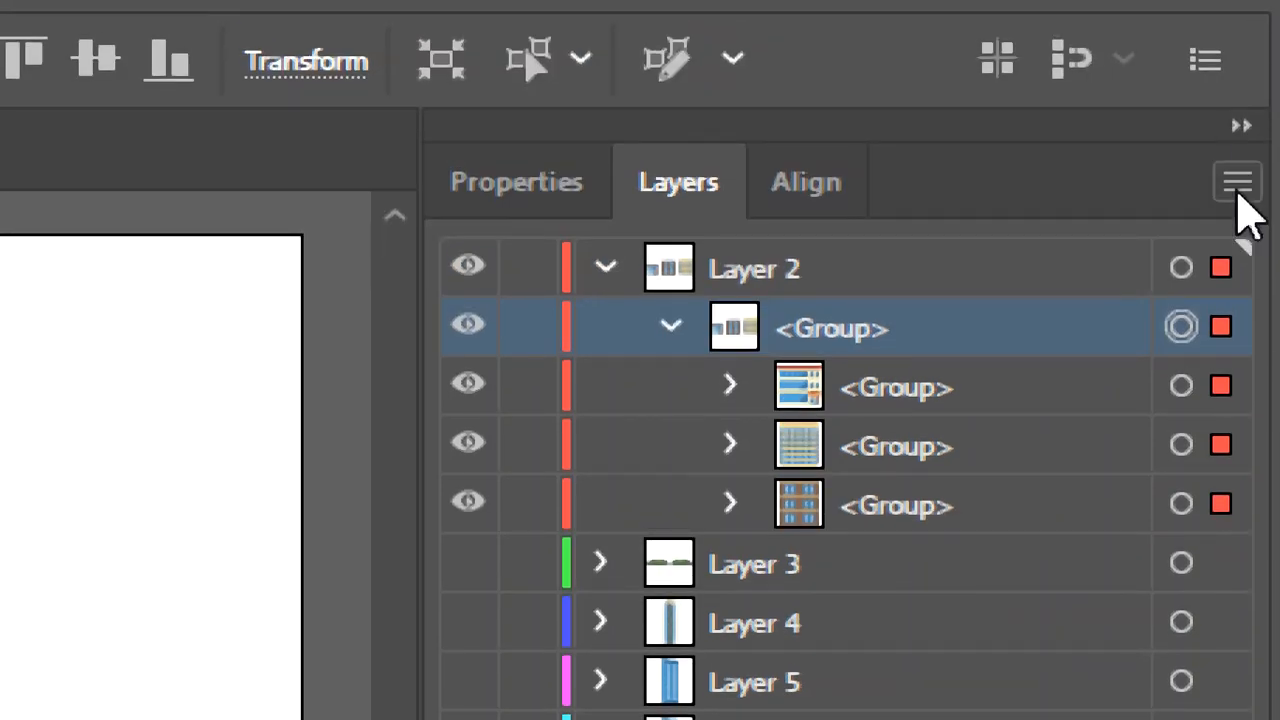
pyautogui.click(1237, 182)
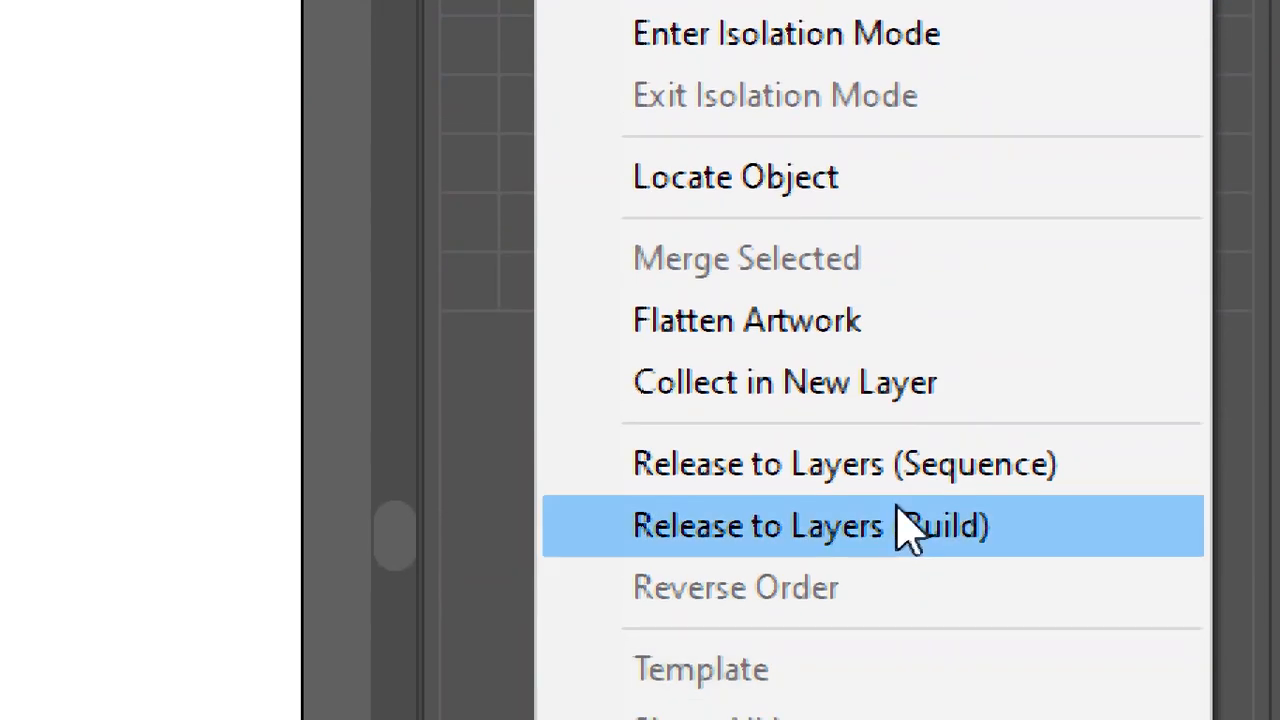
pyautogui.click(957, 468)
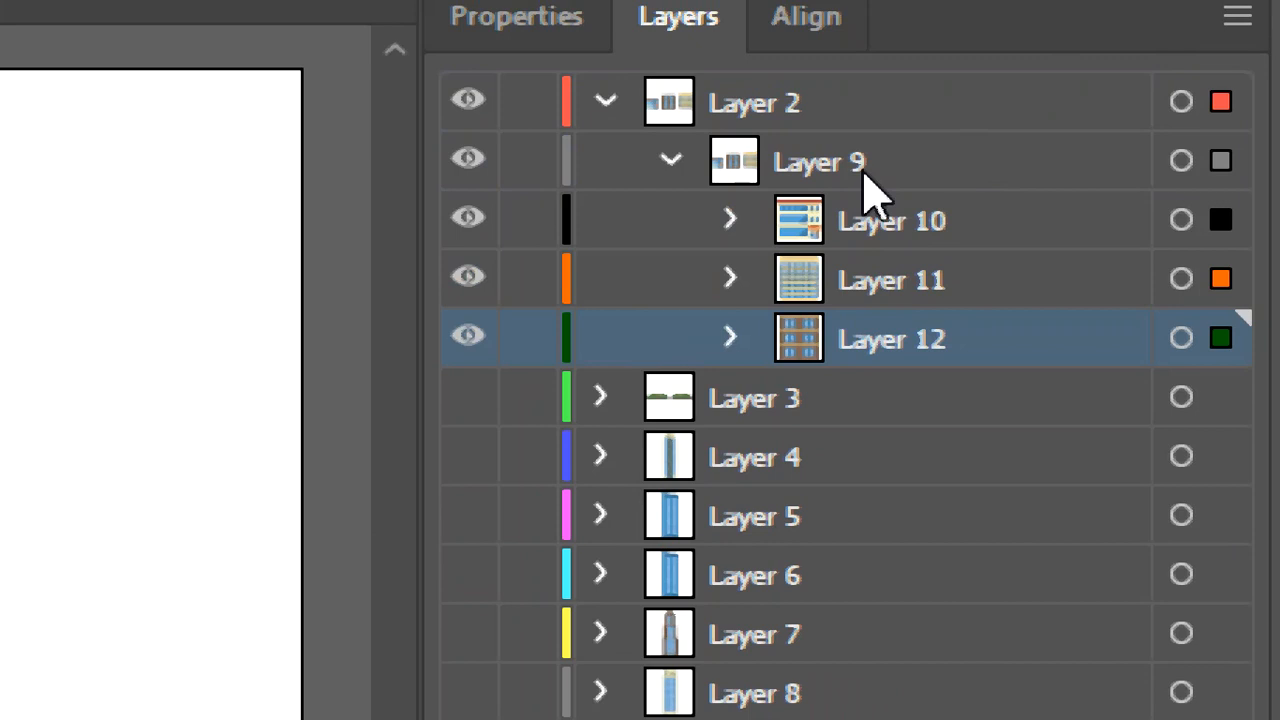
# - Select Layer 10 through Layer 12 together and move them out of Layer 2 to the top level above it
pyautogui.click(872, 225)
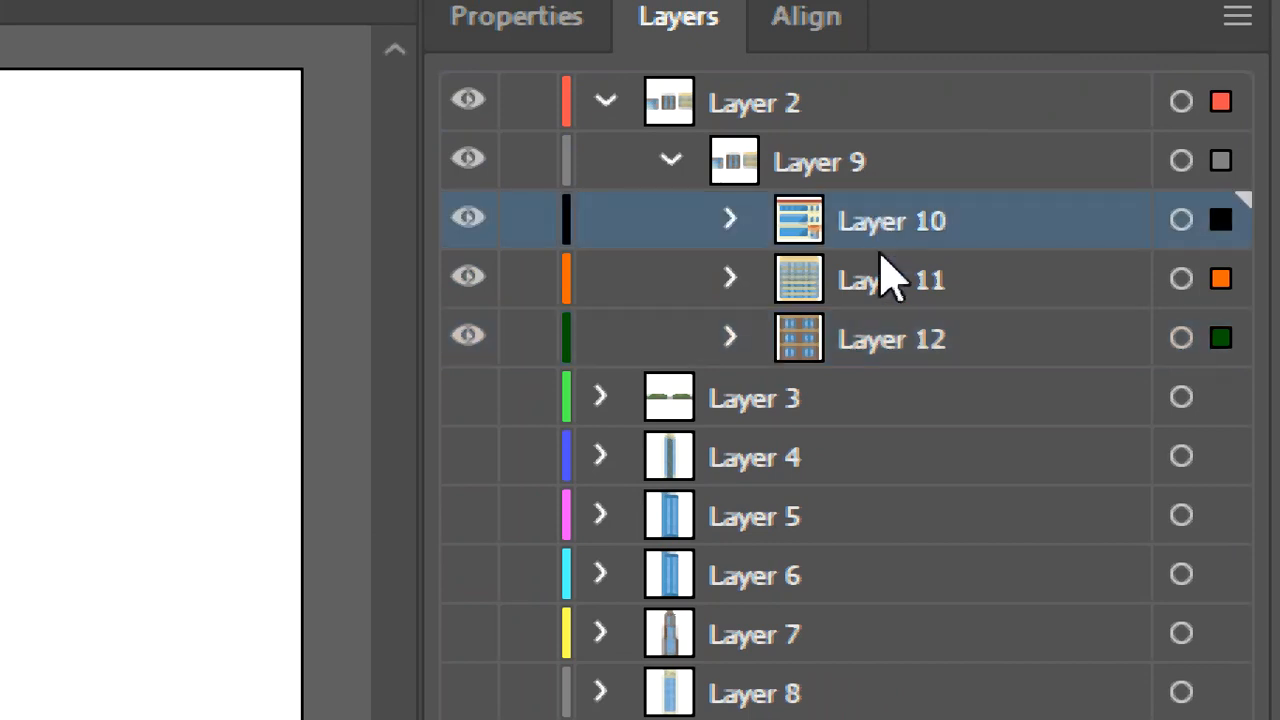
pyautogui.keyDown('shift'); pyautogui.click(893, 338); pyautogui.keyUp('shift')
pyautogui.moveTo(878, 228); pyautogui.dragTo(858, 78)
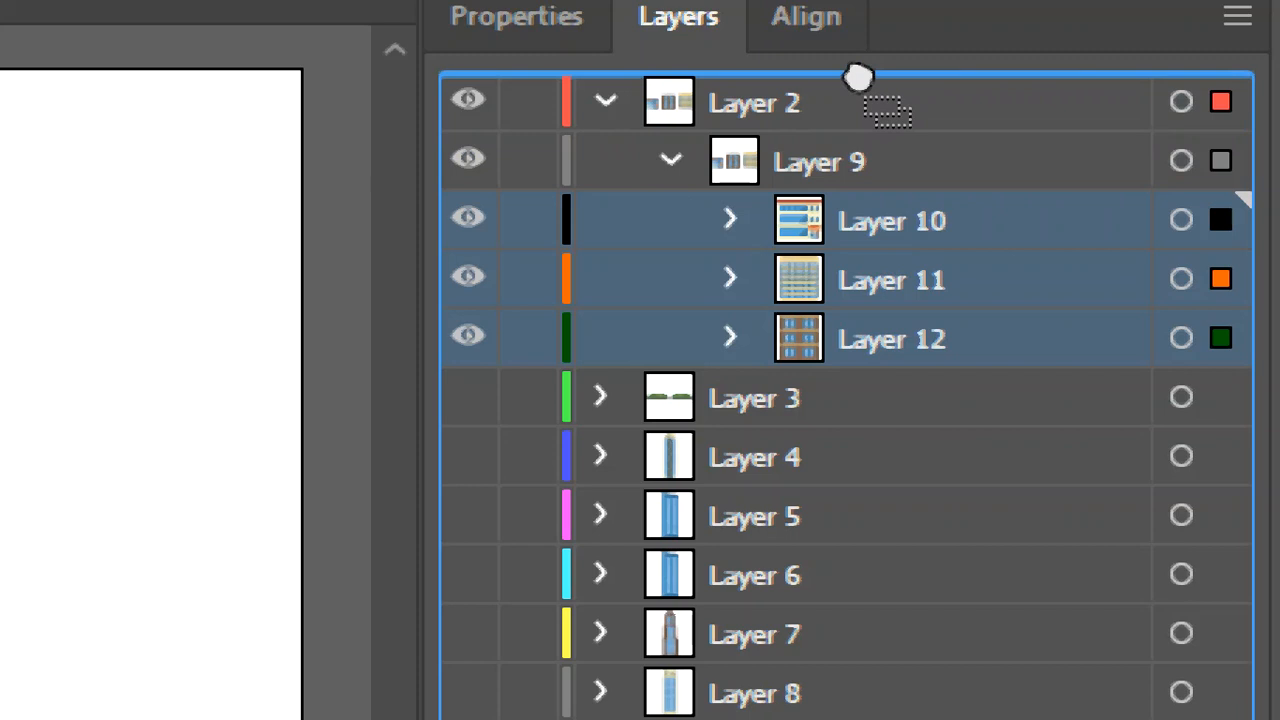
pyautogui.moveTo(858, 78); pyautogui.dragTo(858, 80)
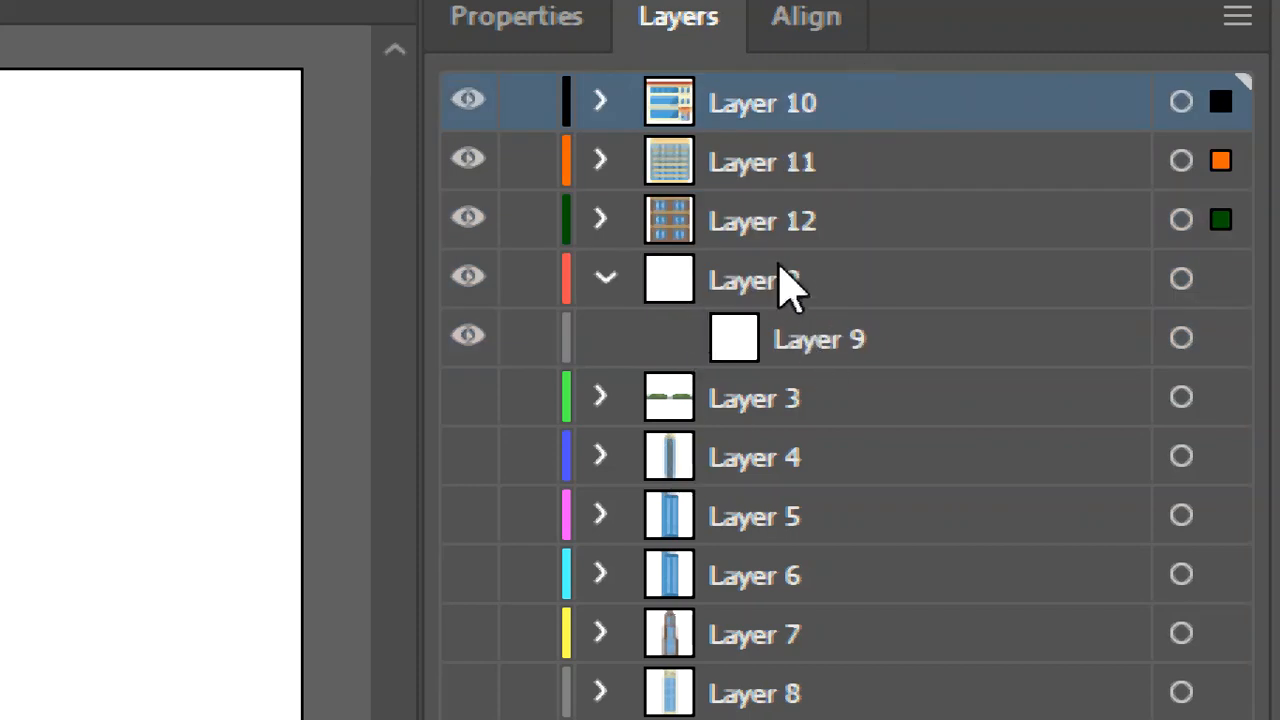
# - Delete the emptied Layer 2 together with its empty sublayer Layer 9
pyautogui.click(714, 286)
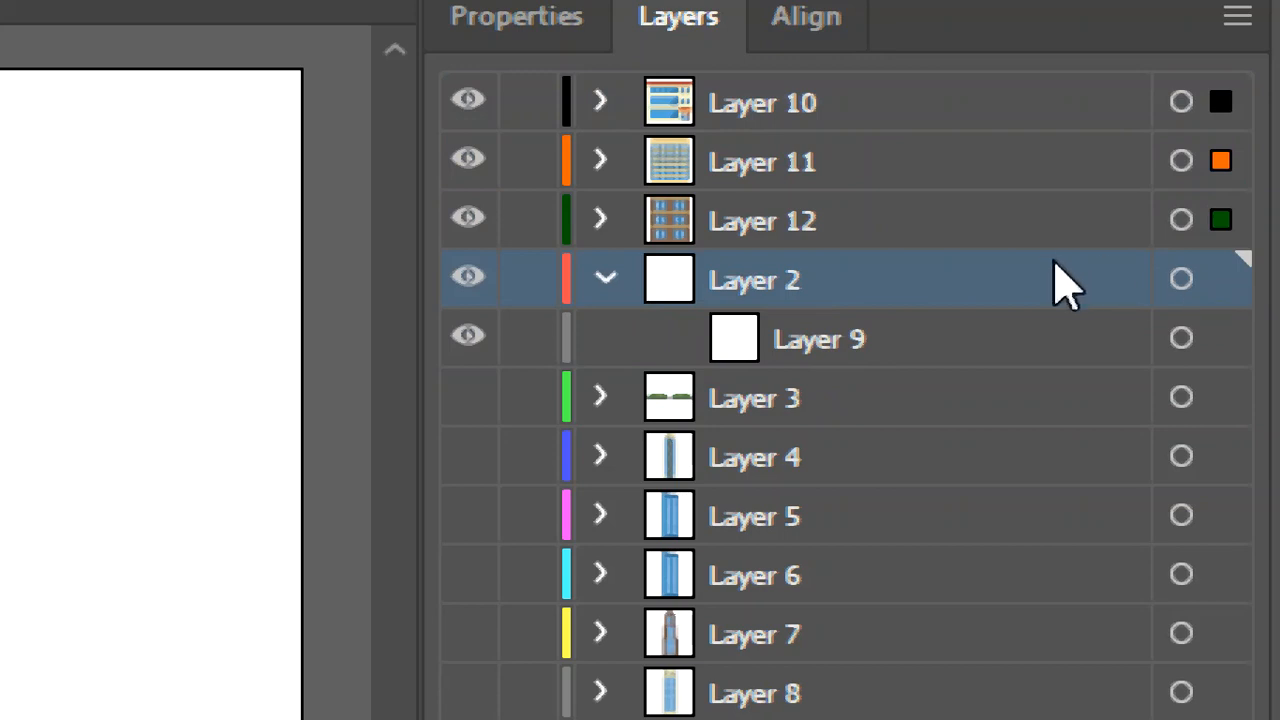
pyautogui.click(1183, 284)
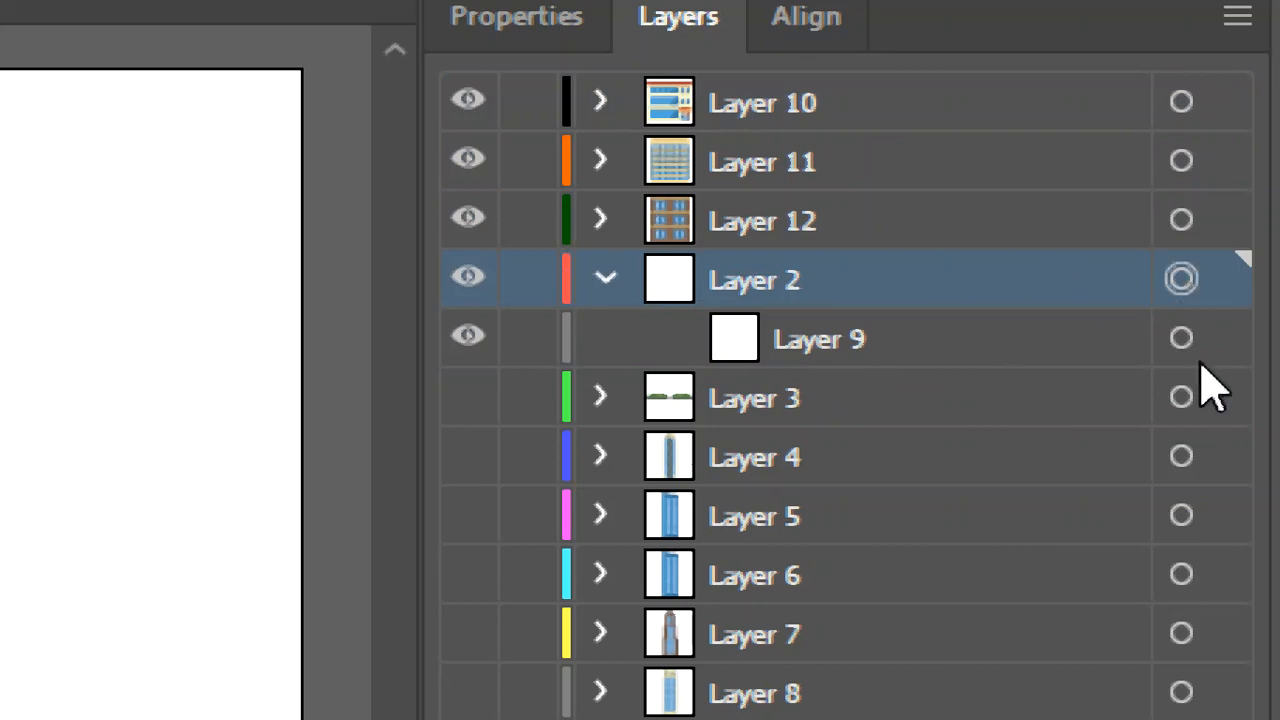
pyautogui.click(1174, 697)
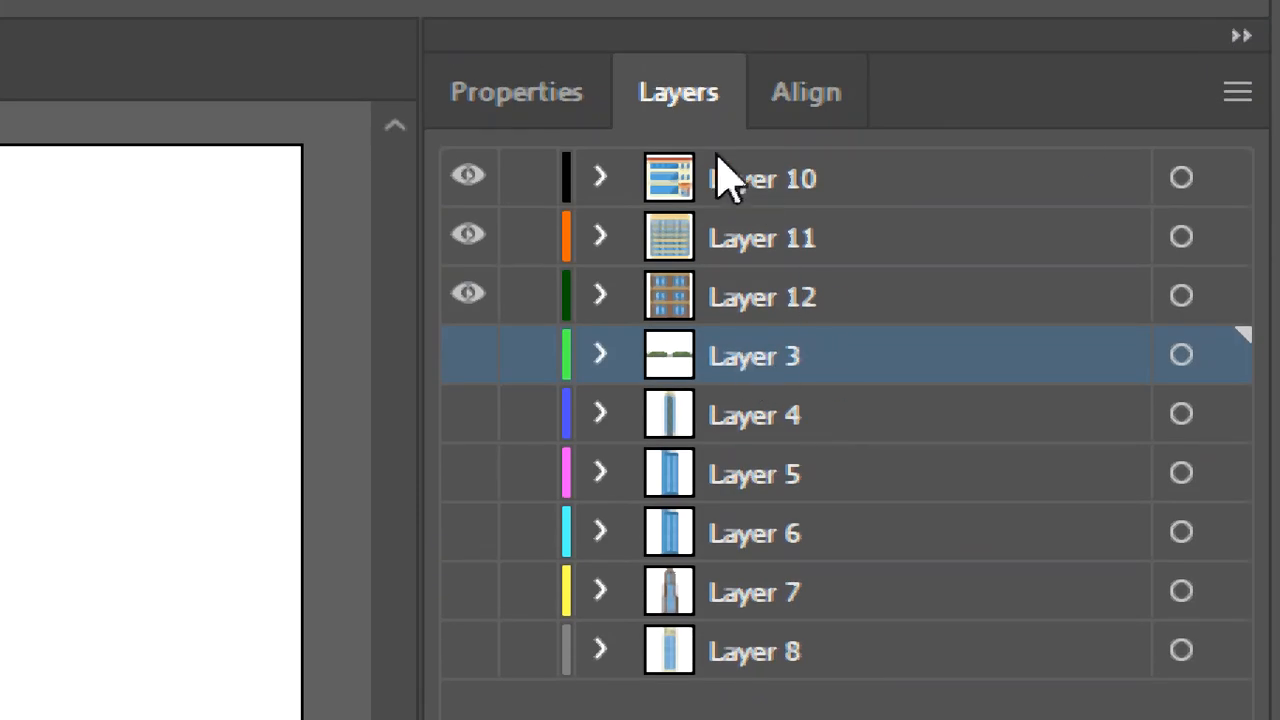